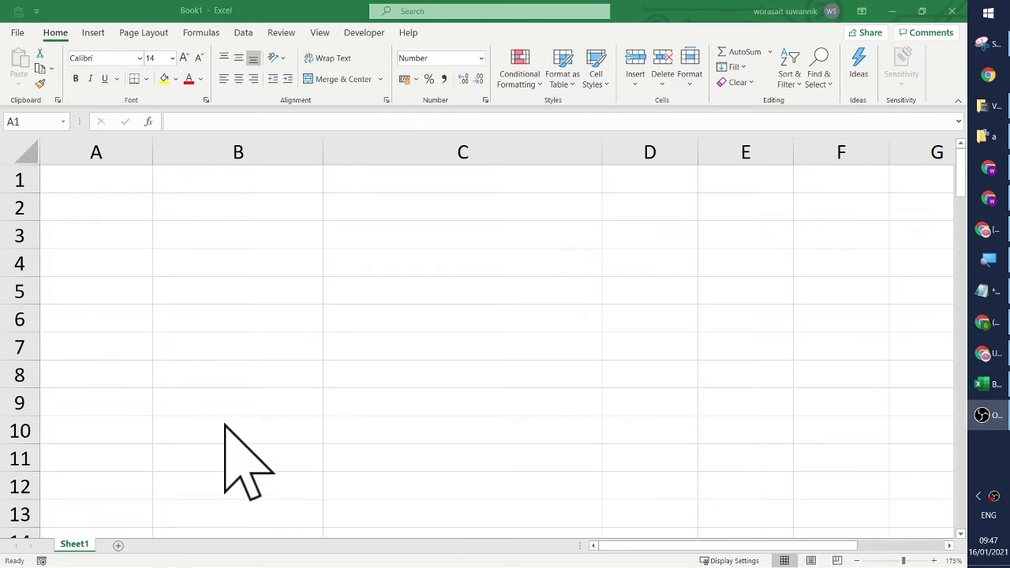
# - Enter 2000 in A1 and the next-year formula =A1+1 in A2
pyautogui.click(78, 181)
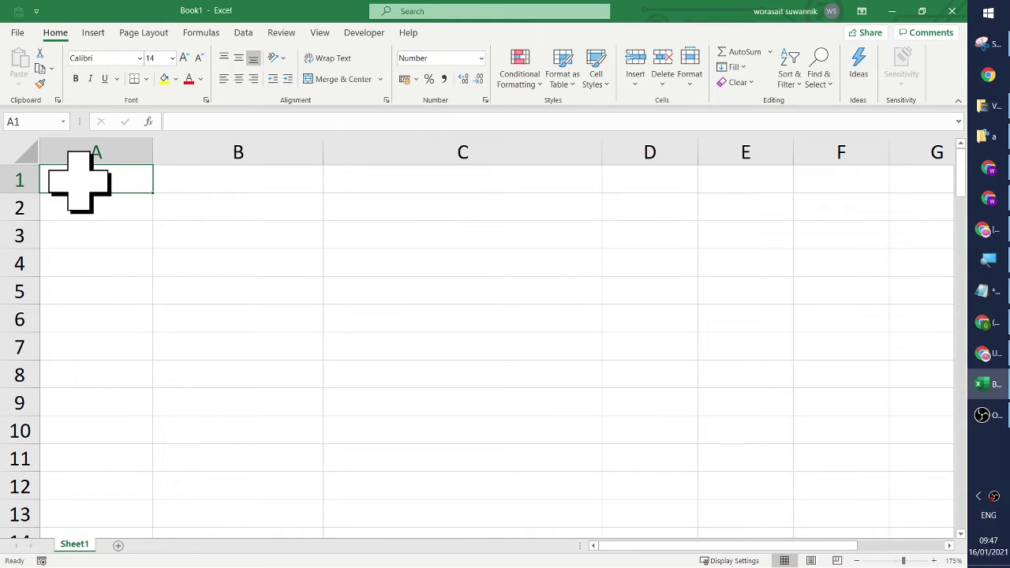
pyautogui.write('2000')
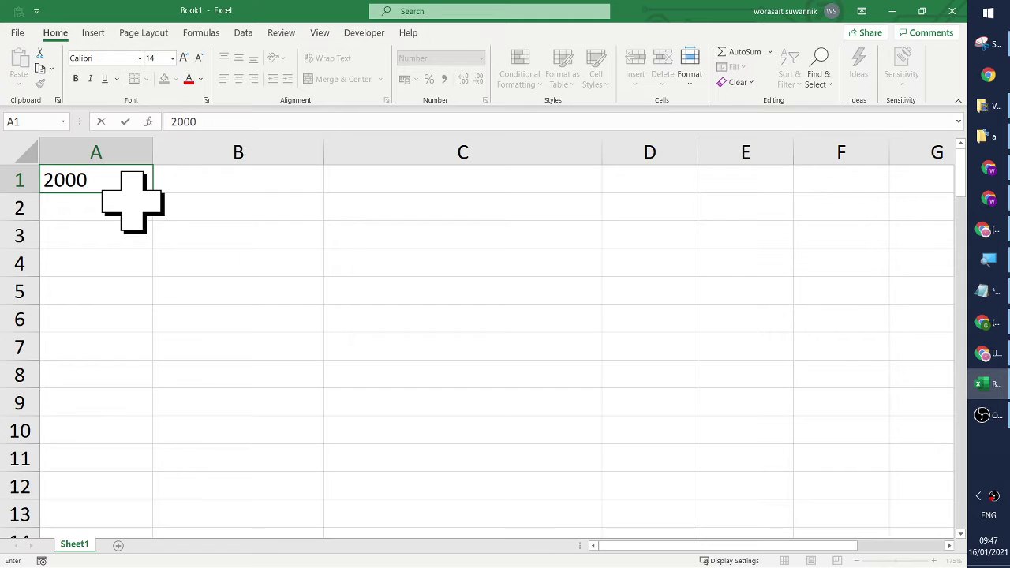
pyautogui.press('Return')
pyautogui.write('=')
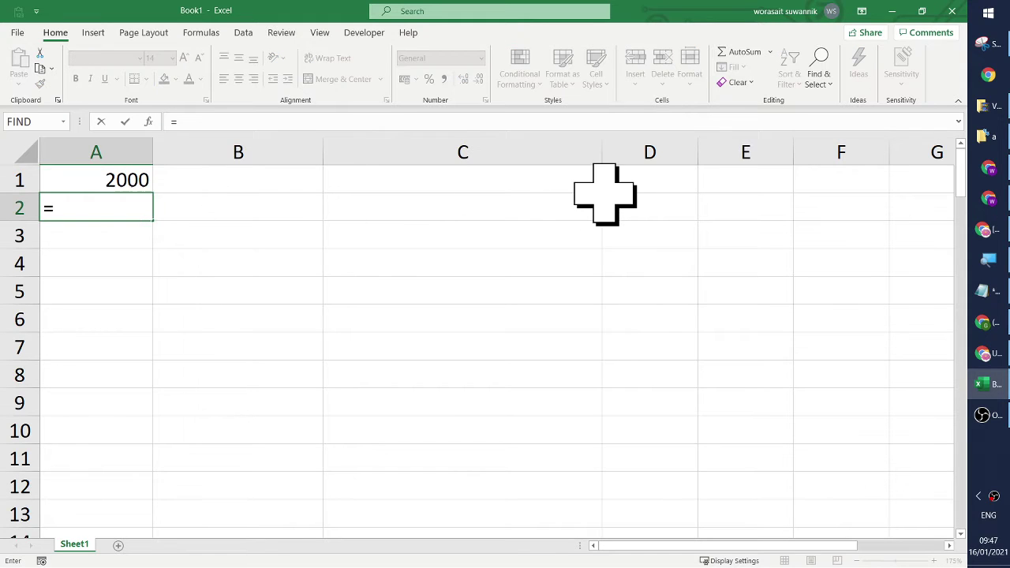
pyautogui.write('a1')
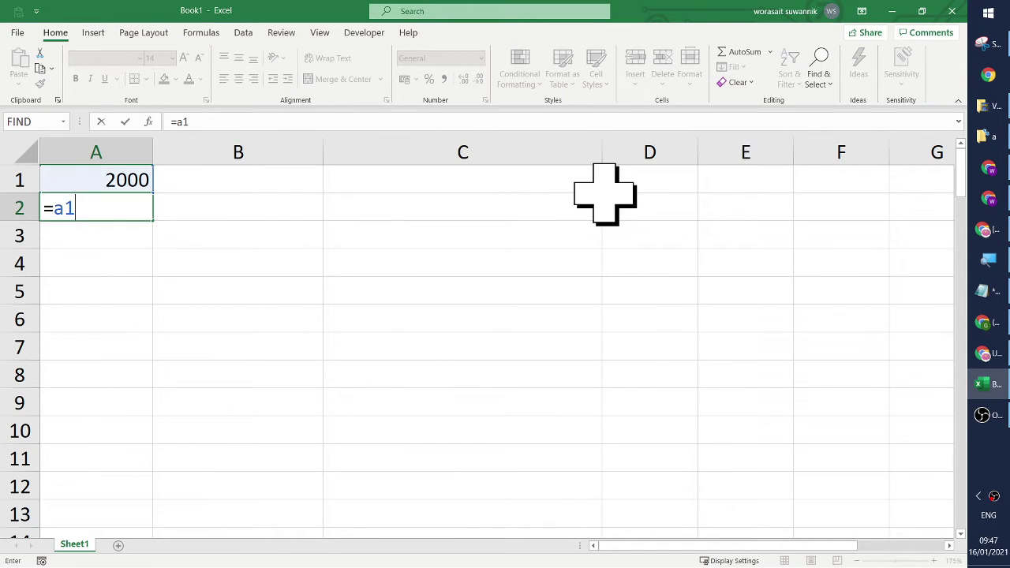
pyautogui.write('+1')
pyautogui.press('Return')
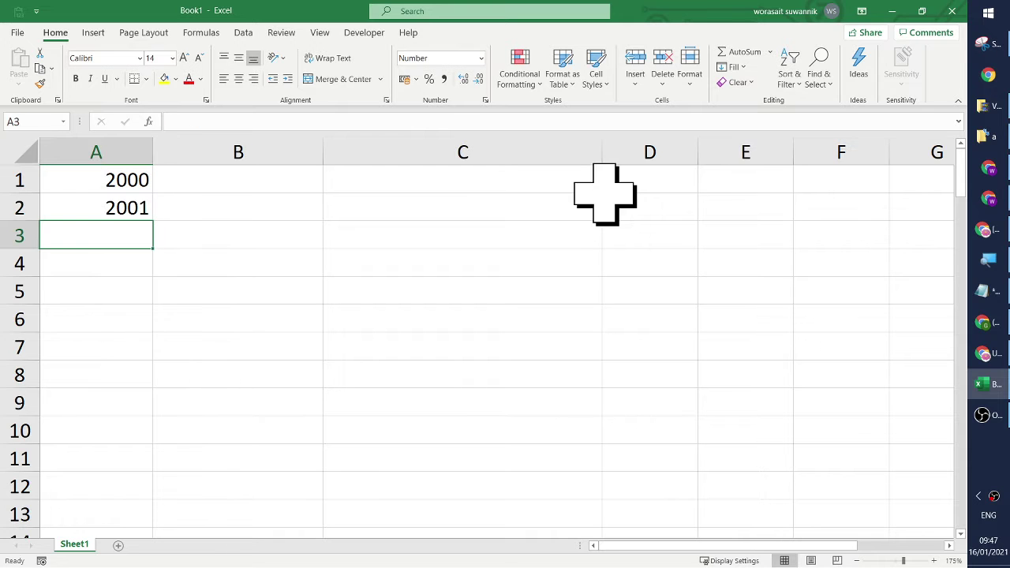
# - Copy the =A1+1 formula down column A to row 101 and check the years
pyautogui.press('Up')
pyautogui.hotkey('ctrl', 'c')
pyautogui.press('Down')
pyautogui.hotkey('shift', 'Down')
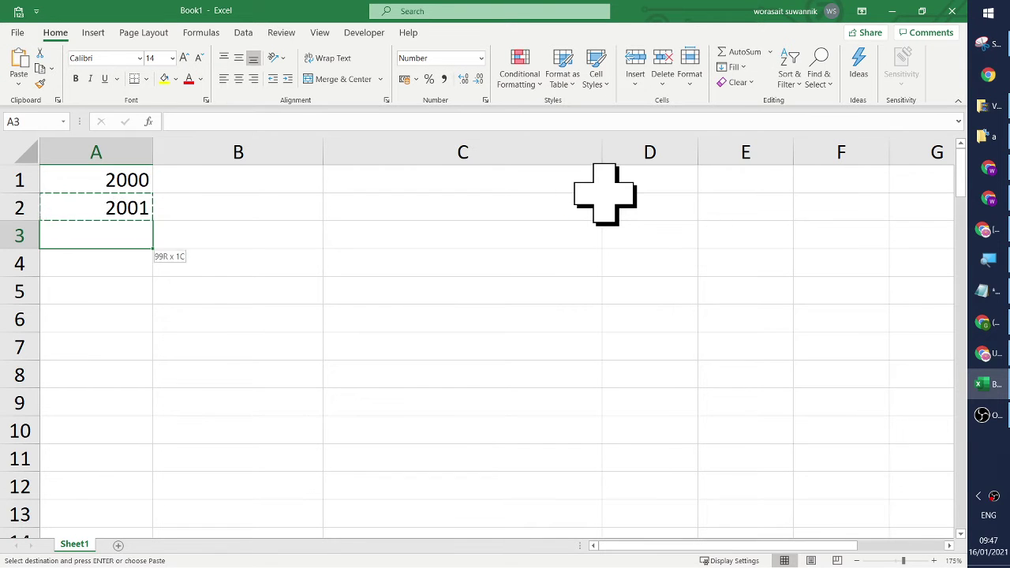
pyautogui.hotkey('shift', 'Down')
pyautogui.hotkey('shift', 'Down')
pyautogui.hotkey('shift', 'Down')
pyautogui.hotkey('shift', 'Down')
pyautogui.hotkey('shift', 'Down')
pyautogui.hotkey('shift', 'Down')
pyautogui.hotkey('shift', 'Down')
pyautogui.hotkey('shift', 'Down')
pyautogui.hotkey('shift', 'Down')
pyautogui.hotkey('shift', 'Down')
pyautogui.hotkey('shift', 'Down')
pyautogui.hotkey('shift', 'Down')
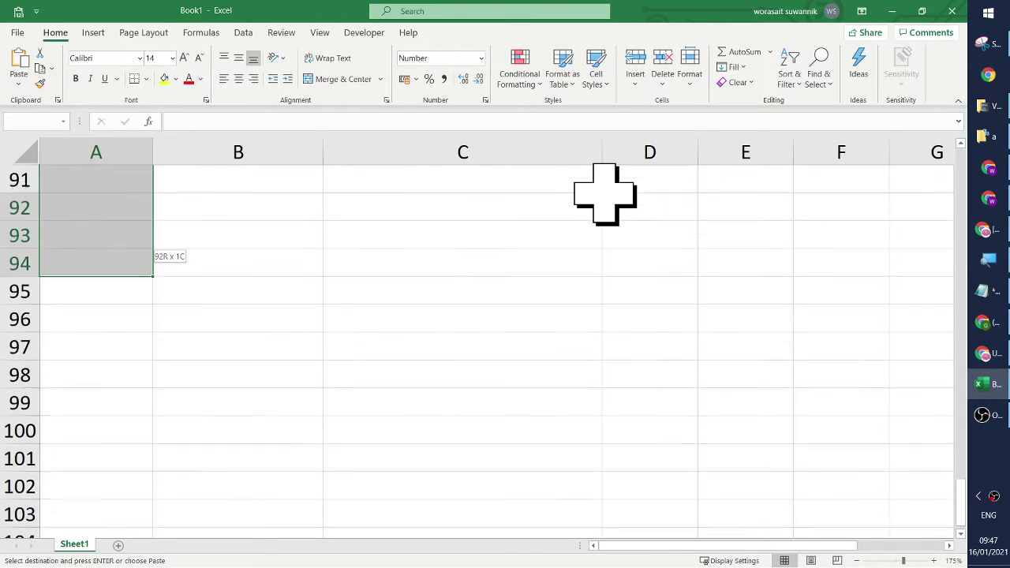
pyautogui.hotkey('shift', 'Down')
pyautogui.hotkey('shift', 'Down')
pyautogui.hotkey('shift', 'Down')
pyautogui.hotkey('shift', 'Down')
pyautogui.hotkey('shift', 'Down')
pyautogui.hotkey('shift', 'Down')
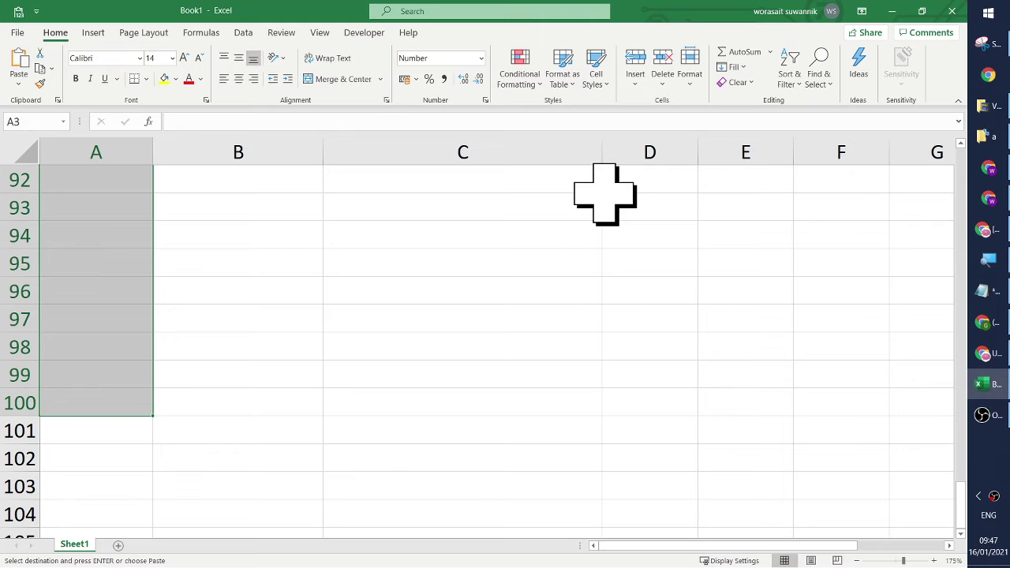
pyautogui.hotkey('ctrl', 'v')
pyautogui.hotkey('ctrl', 'BackSpace')
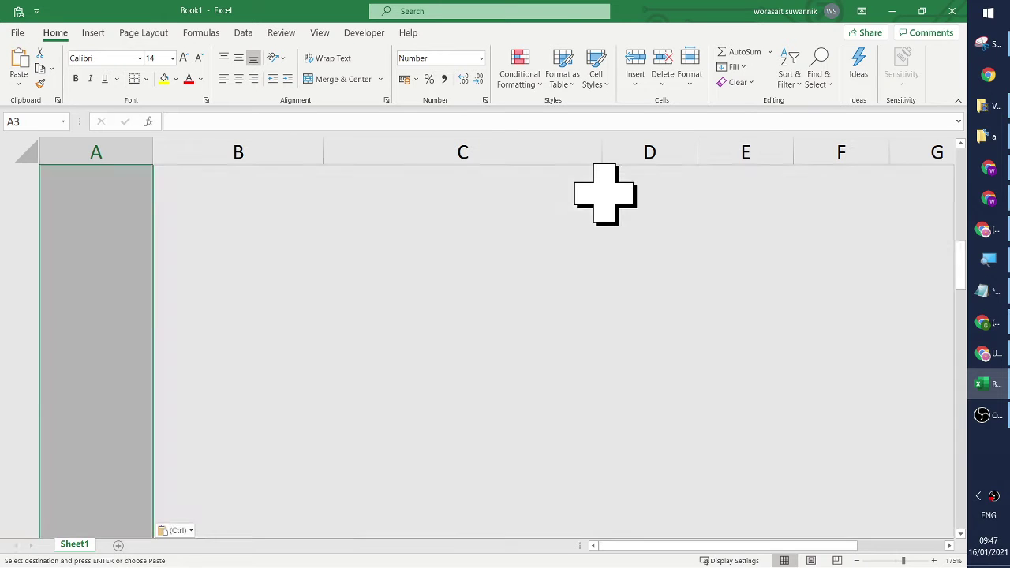
pyautogui.press('pagedown')
pyautogui.press('pagedown')
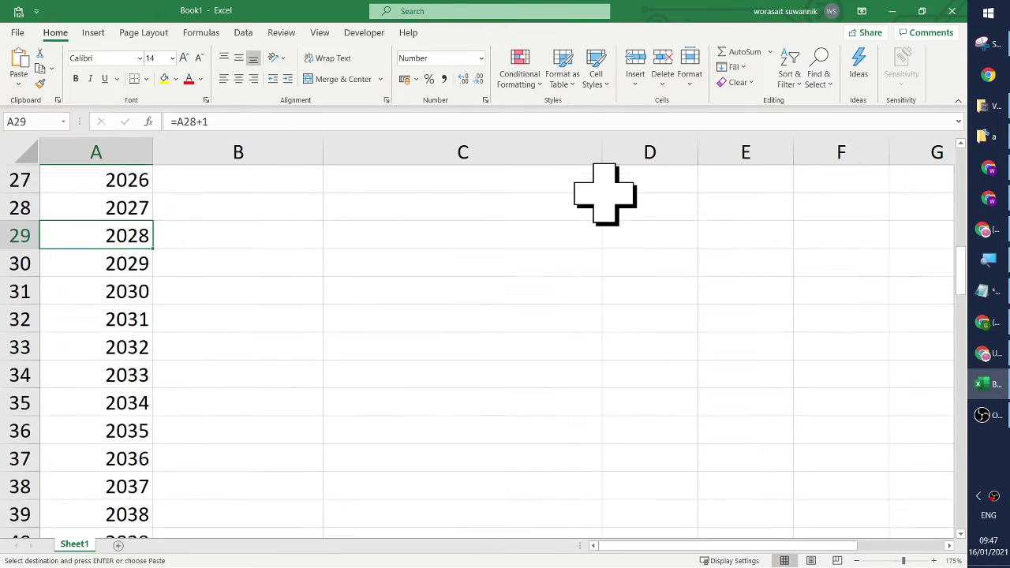
pyautogui.press('pagedown')
pyautogui.press('pagedown')
pyautogui.press('pagedown')
pyautogui.press('pagedown')
pyautogui.press('pagedown')
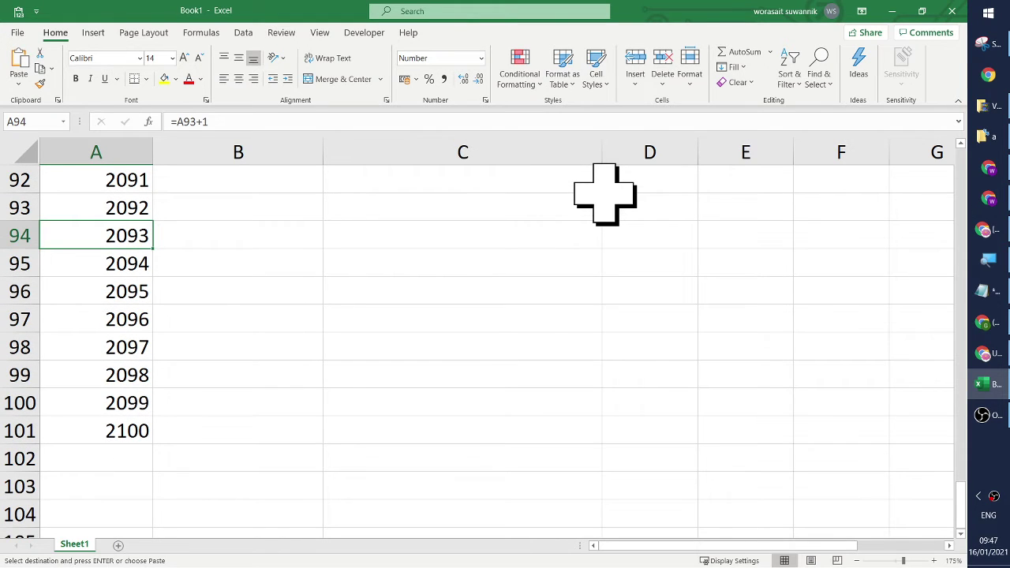
pyautogui.hotkey('ctrl', 'Home')
# - Enter =DATE(A1,9,9) in B1 and fill it down column B beside the years
pyautogui.press('Right')
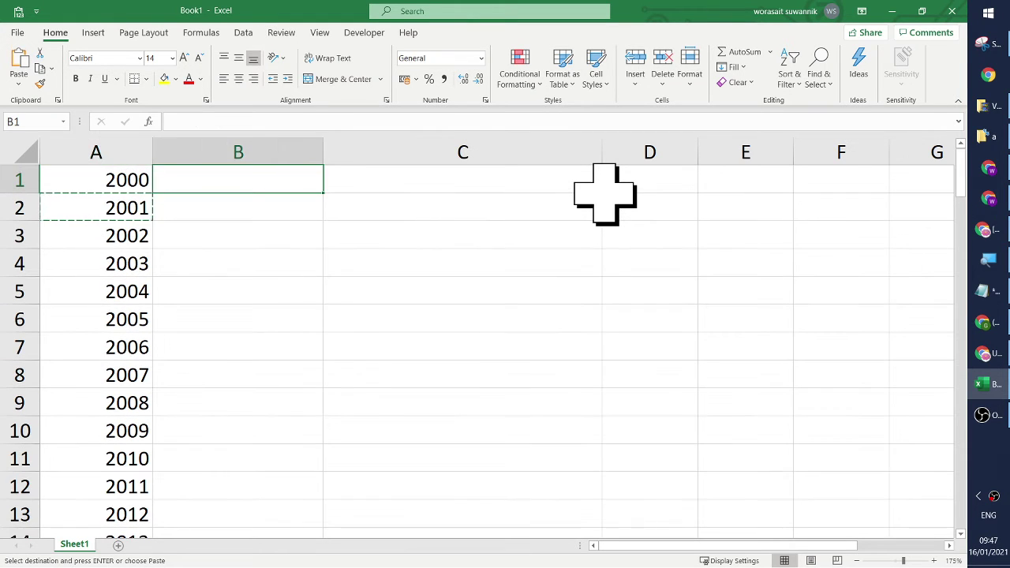
pyautogui.press('Escape')
pyautogui.write('=')
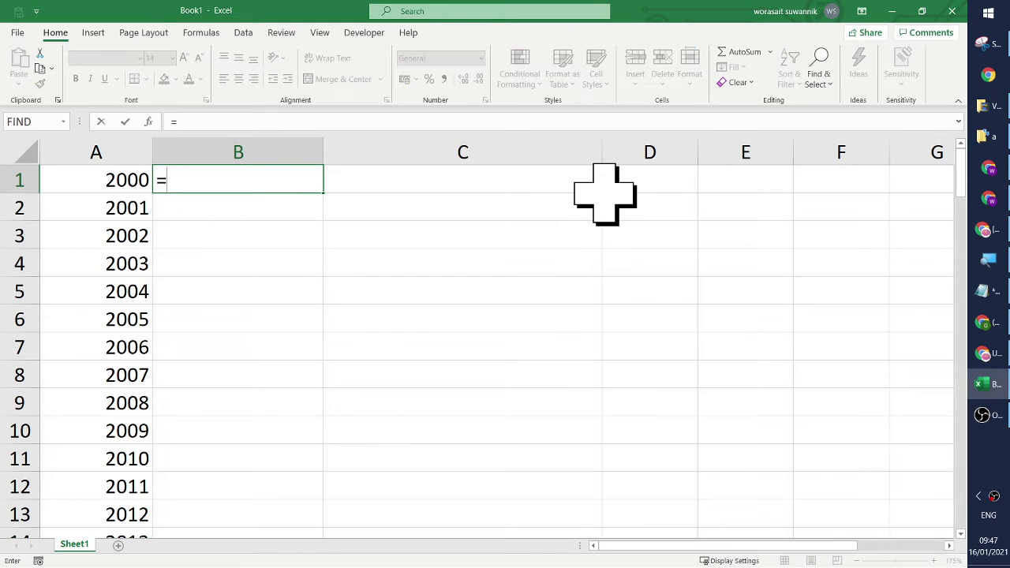
pyautogui.write('da')
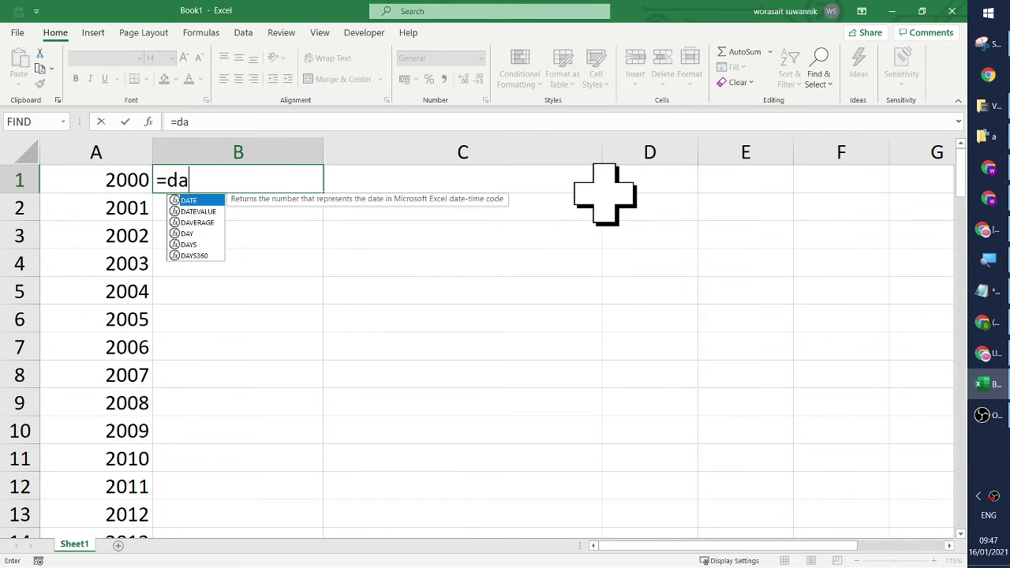
pyautogui.write('te(')
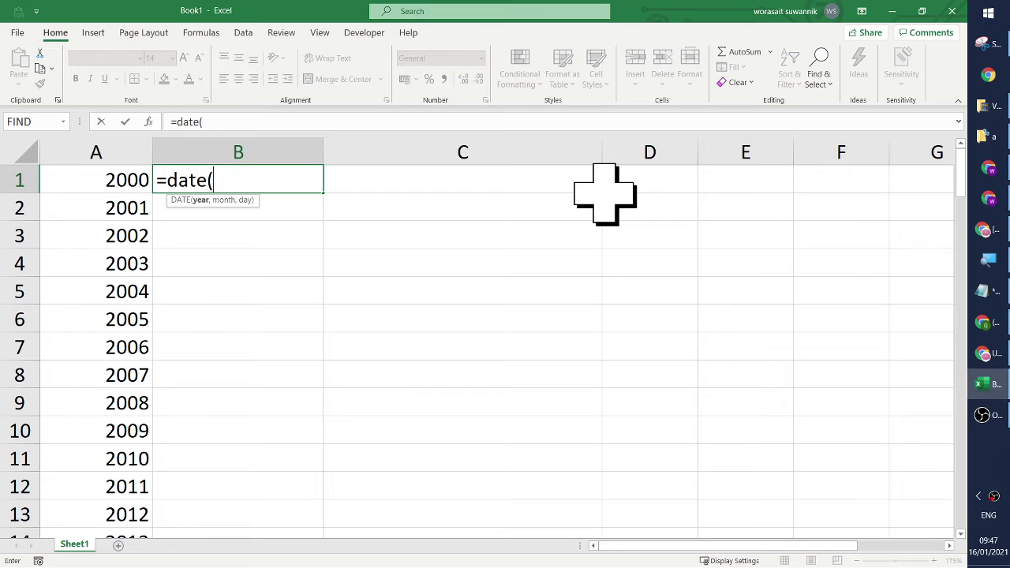
pyautogui.click(108, 180)
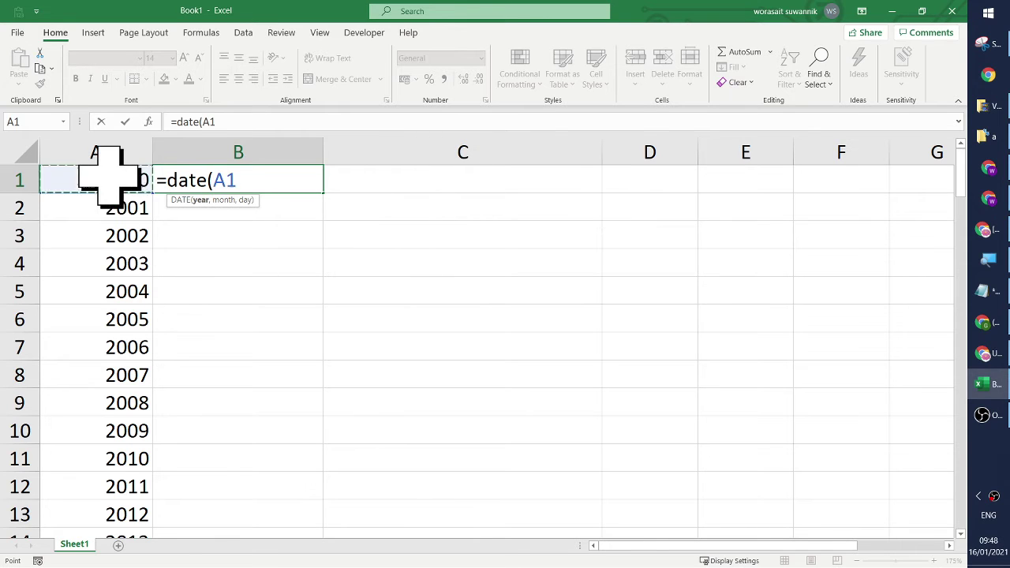
pyautogui.write(',9')
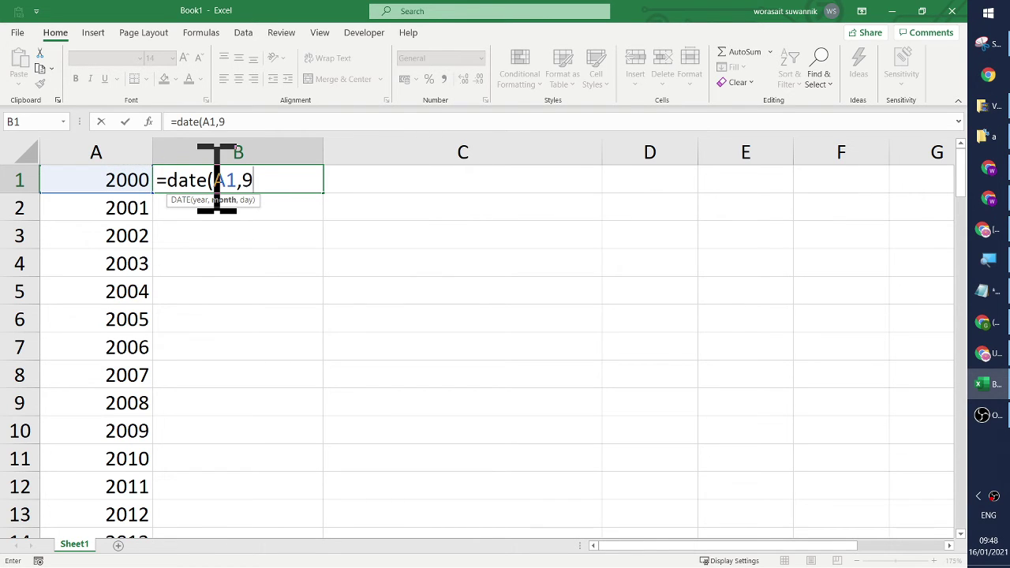
pyautogui.write(',9)')
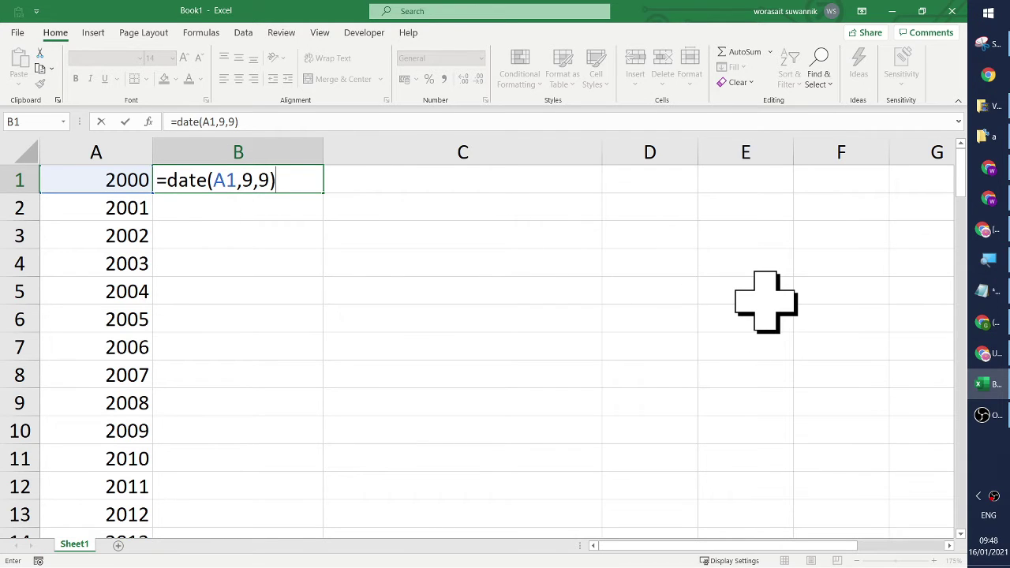
pyautogui.press('Return')
pyautogui.click(268, 183)
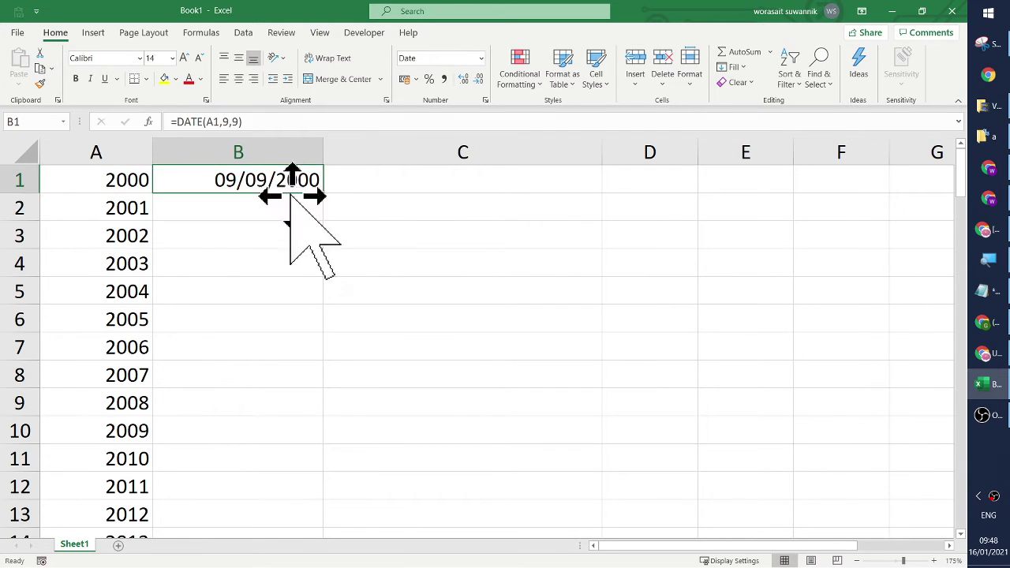
pyautogui.doubleClick(327, 197)
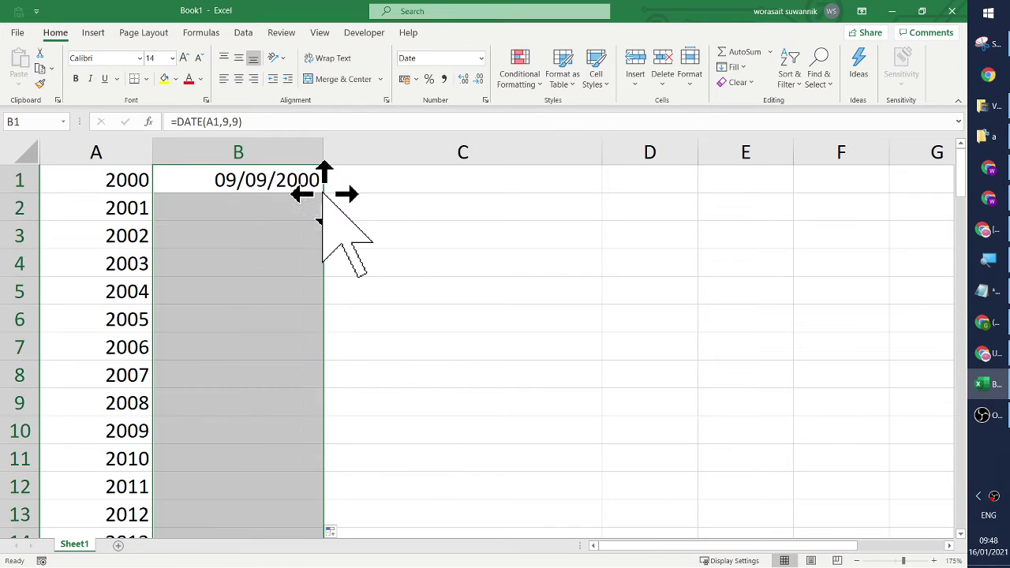
pyautogui.click(398, 180)
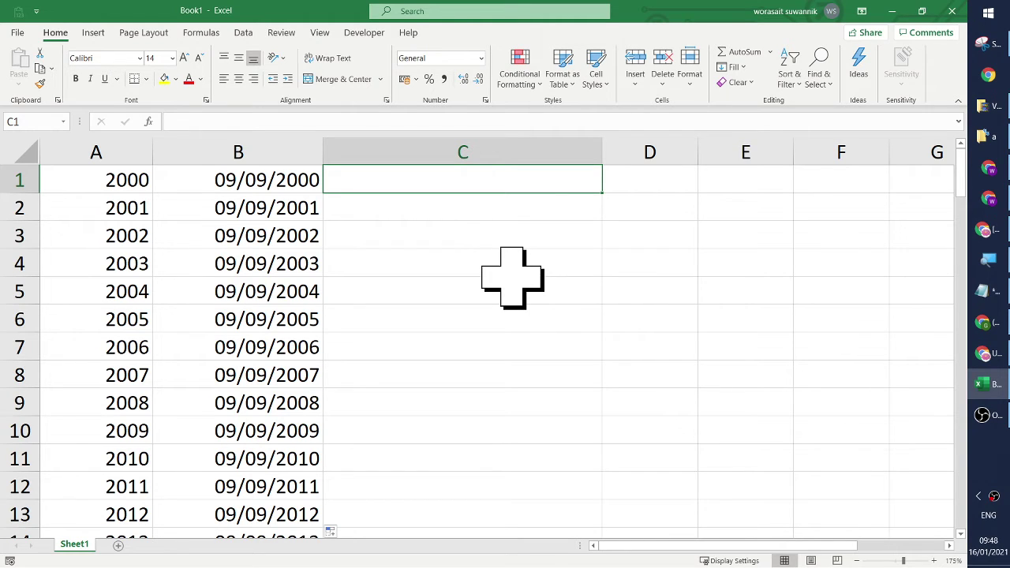
# - Enter =WEEKDAY(B1) in C1, which returns 7, then reopen it for editing
pyautogui.write('=week')
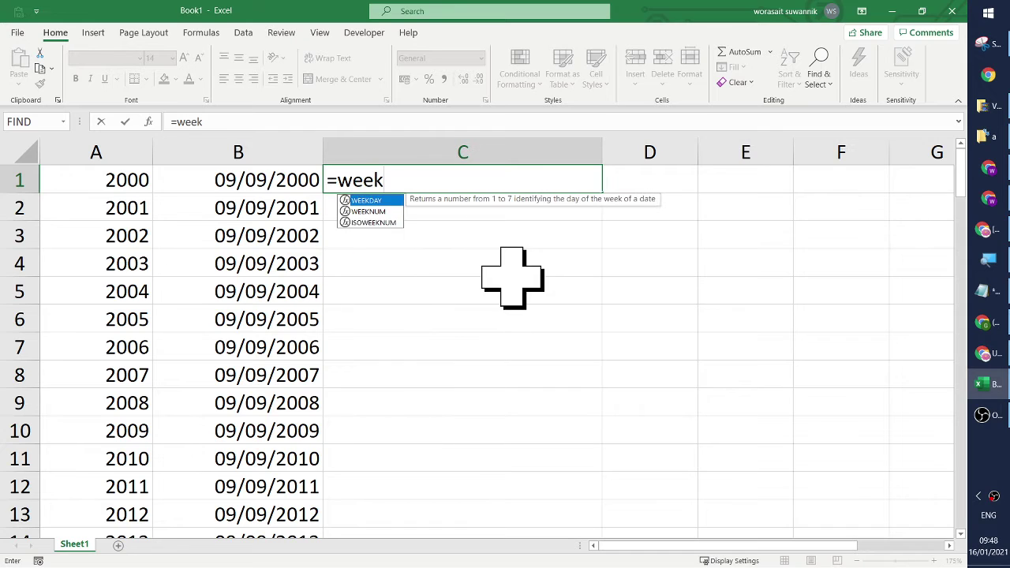
pyautogui.press('Tab')
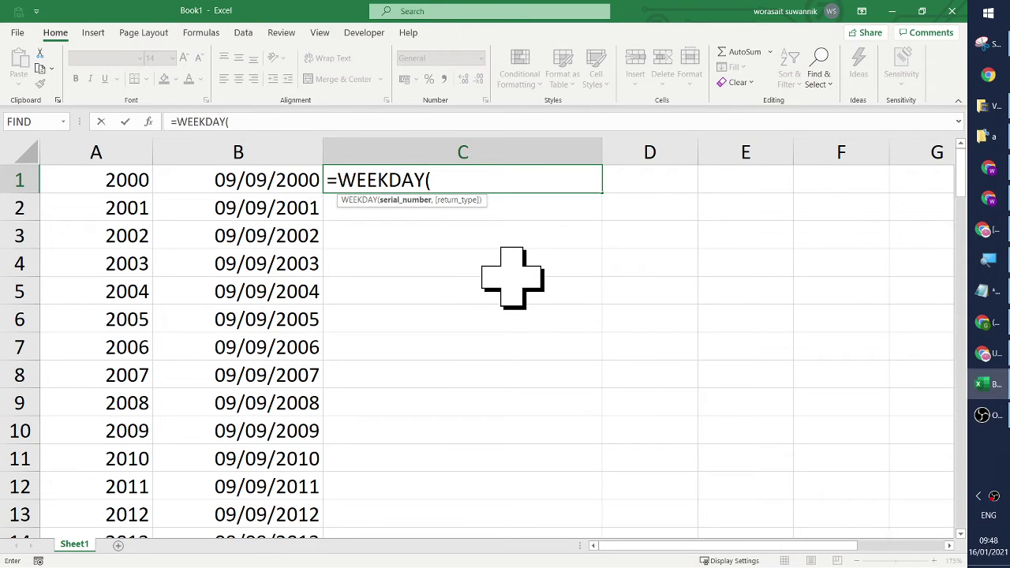
pyautogui.write('b')
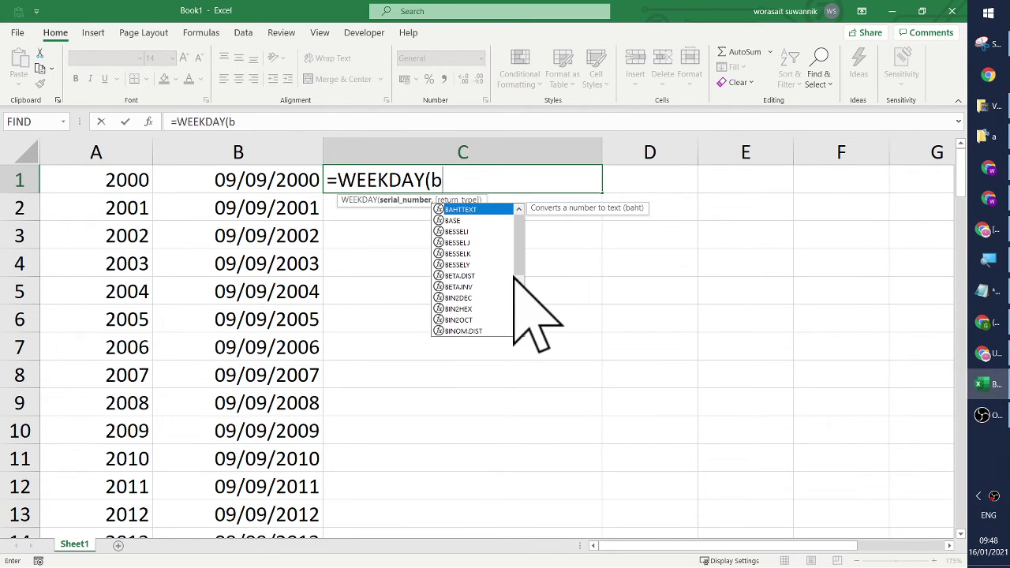
pyautogui.write('1)')
pyautogui.press('Return')
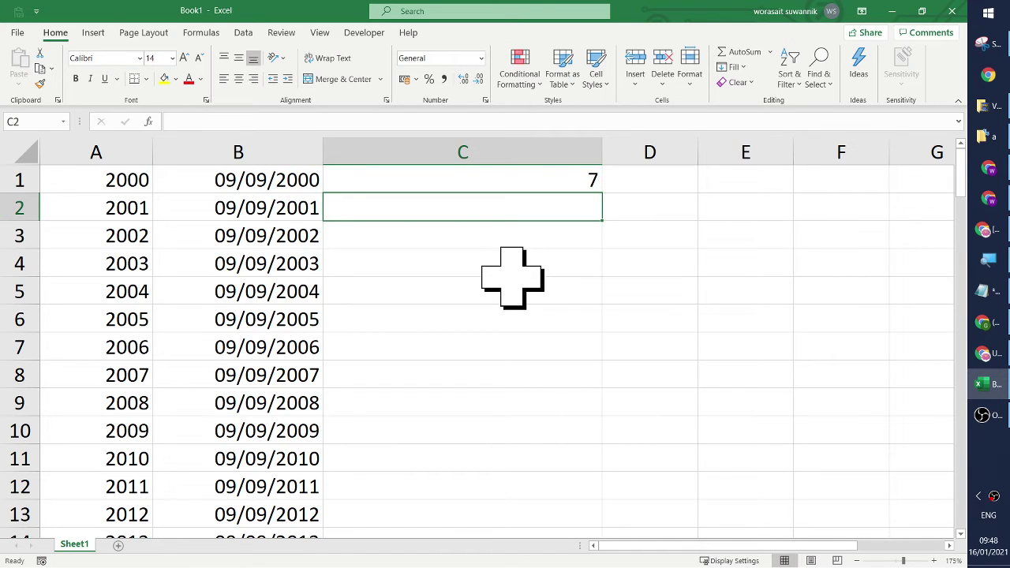
pyautogui.click(482, 179)
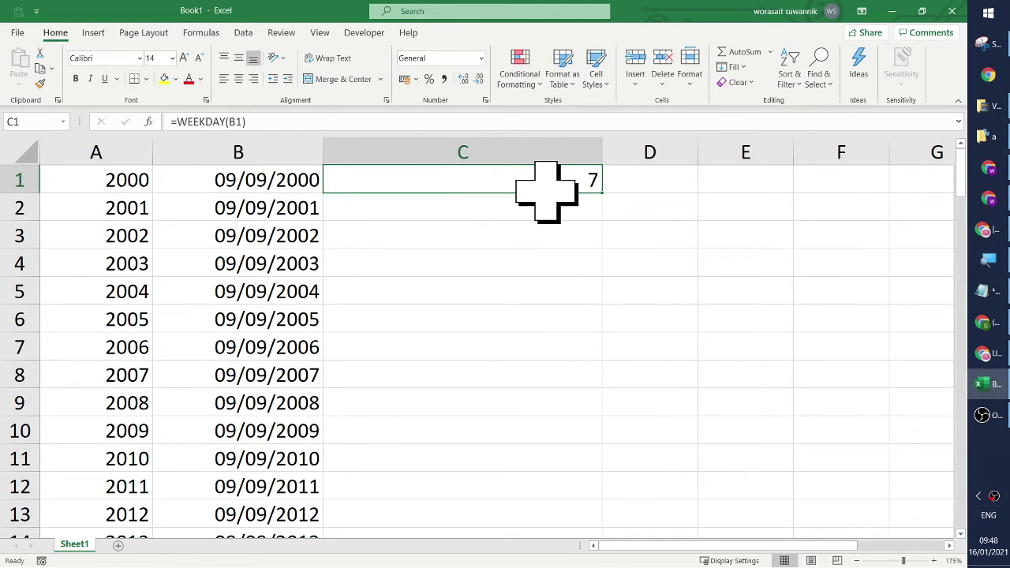
pyautogui.press('F2')
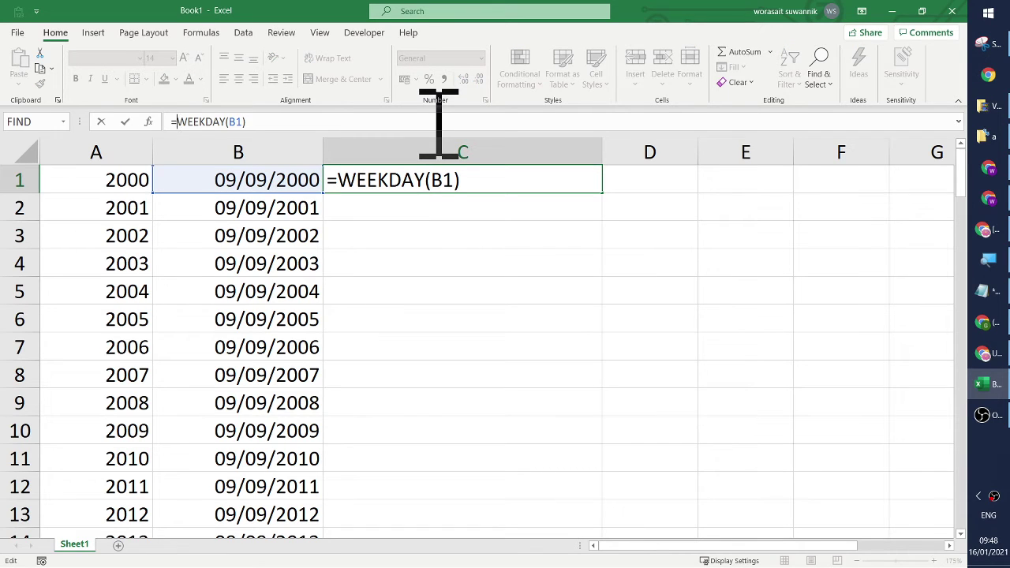
# - Change C1 to =TEXT(WEEKDAY(B1),"DDDDD") so it displays Saturday
pyautogui.write('tex')
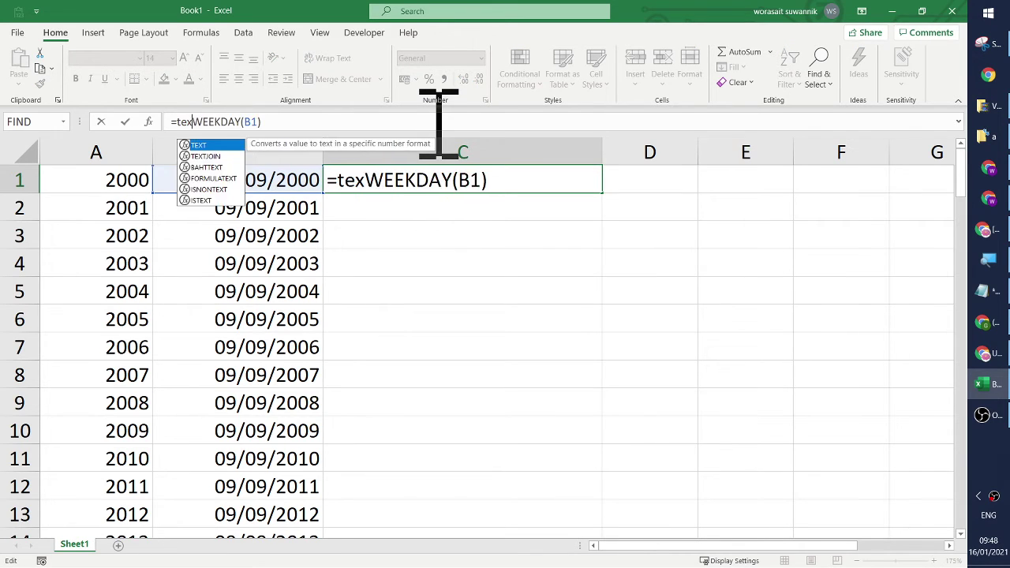
pyautogui.write('t(')
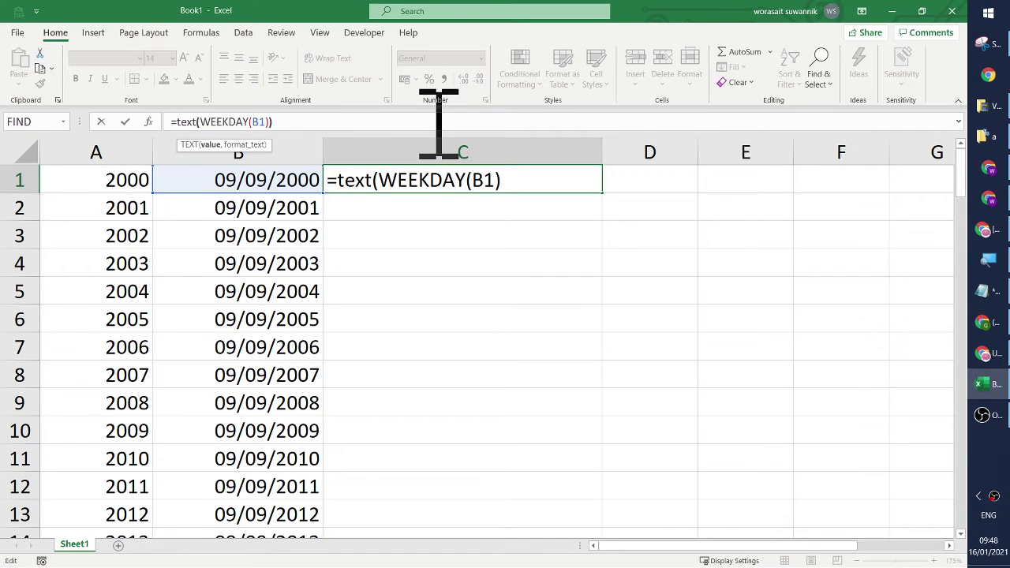
pyautogui.write(')')
pyautogui.press('Return')
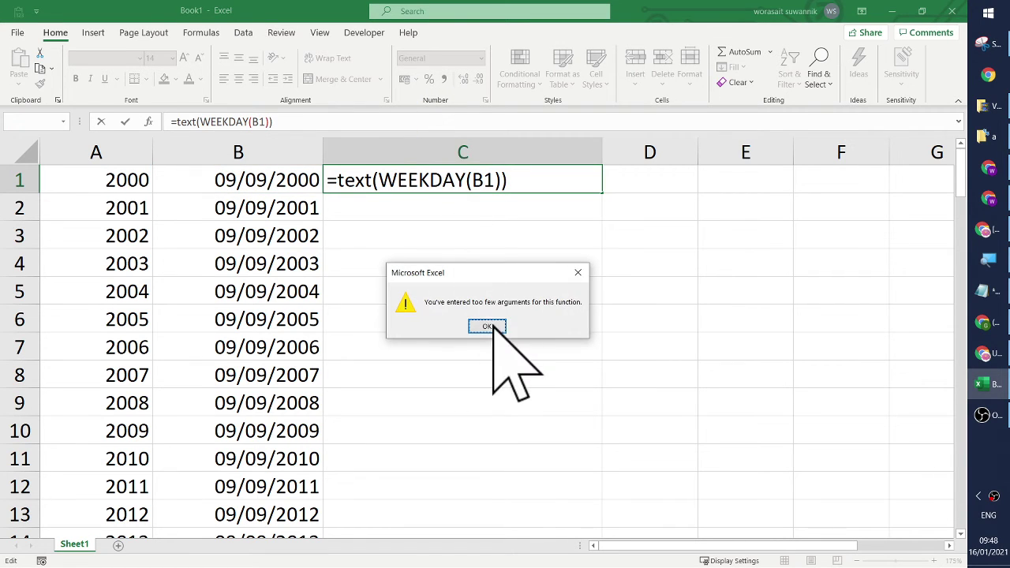
pyautogui.click(489, 329)
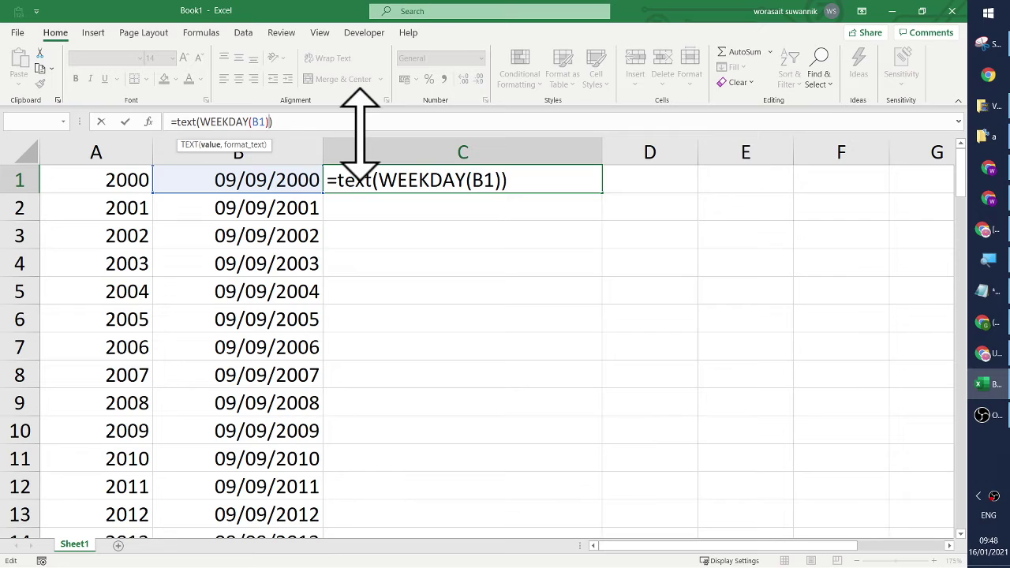
pyautogui.write(',"DDDD')
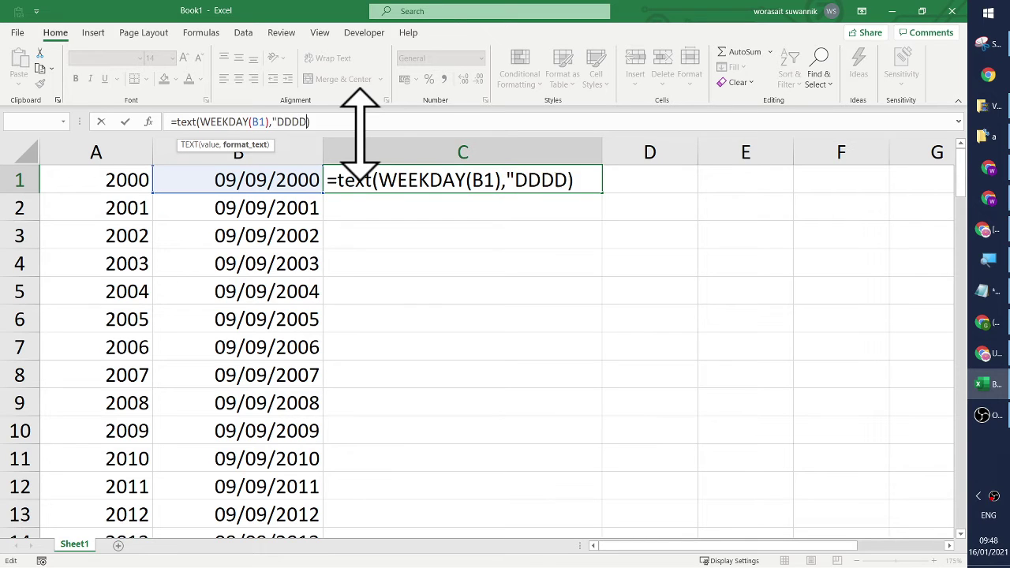
pyautogui.write('D"')
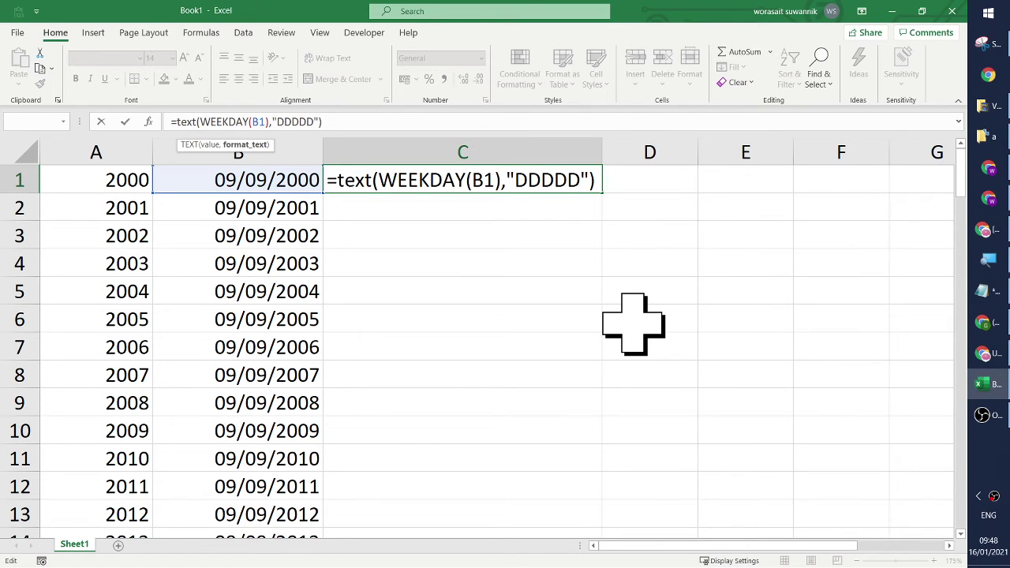
pyautogui.press('Return')
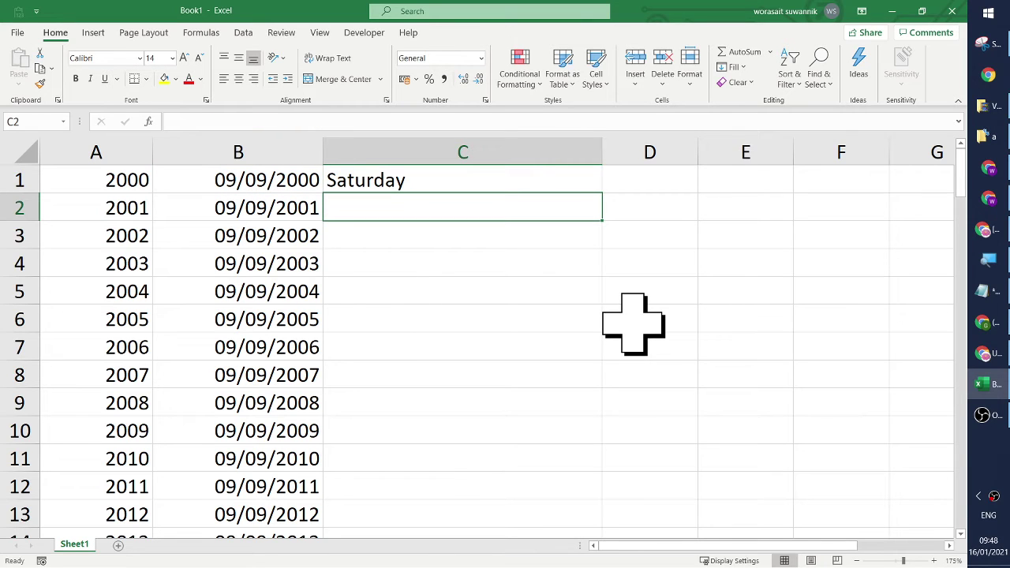
pyautogui.click(523, 177)
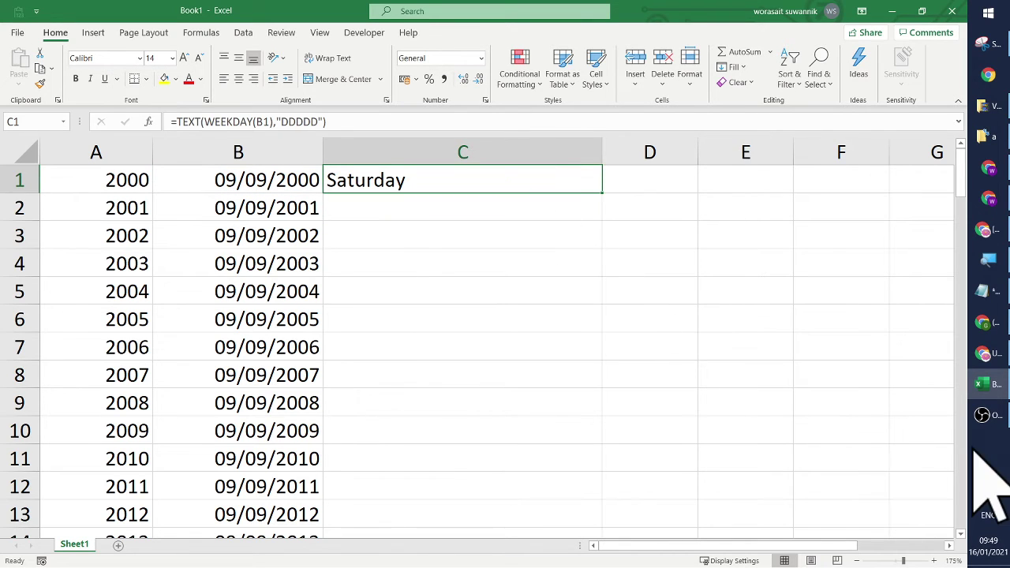
pyautogui.moveTo(987, 545)
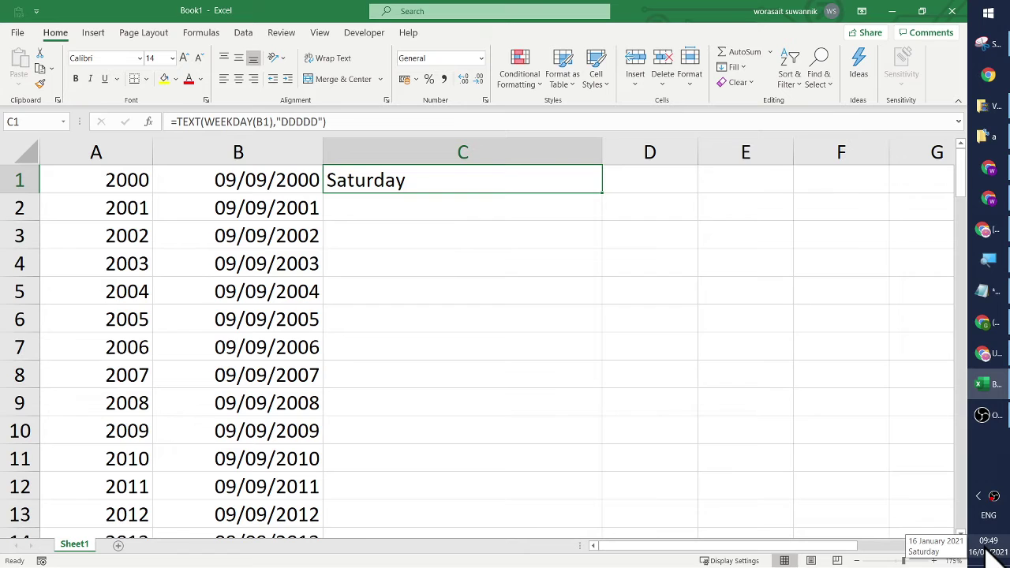
pyautogui.click(987, 550)
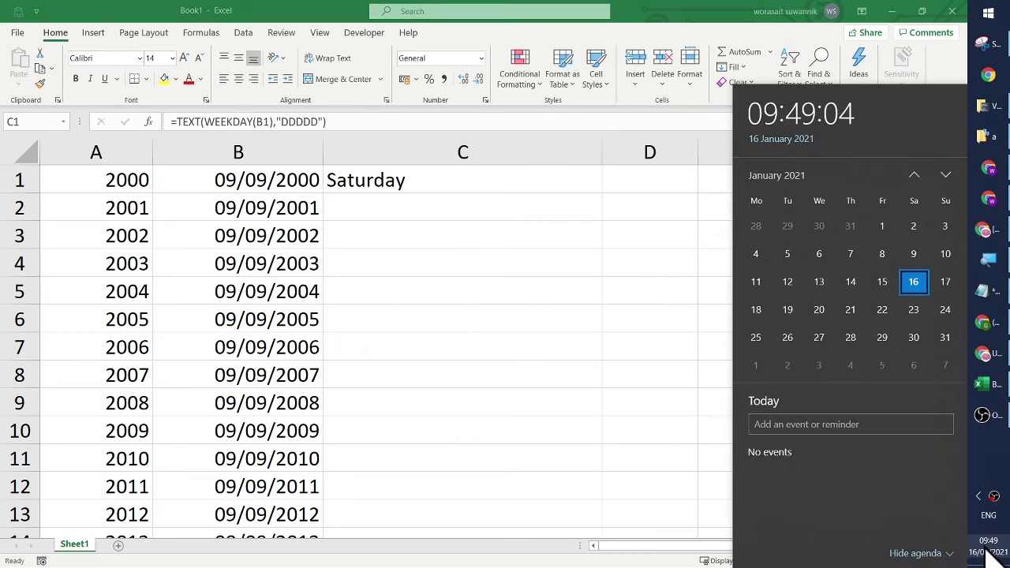
pyautogui.click(911, 175)
pyautogui.click(911, 175)
pyautogui.click(911, 175)
pyautogui.click(912, 175)
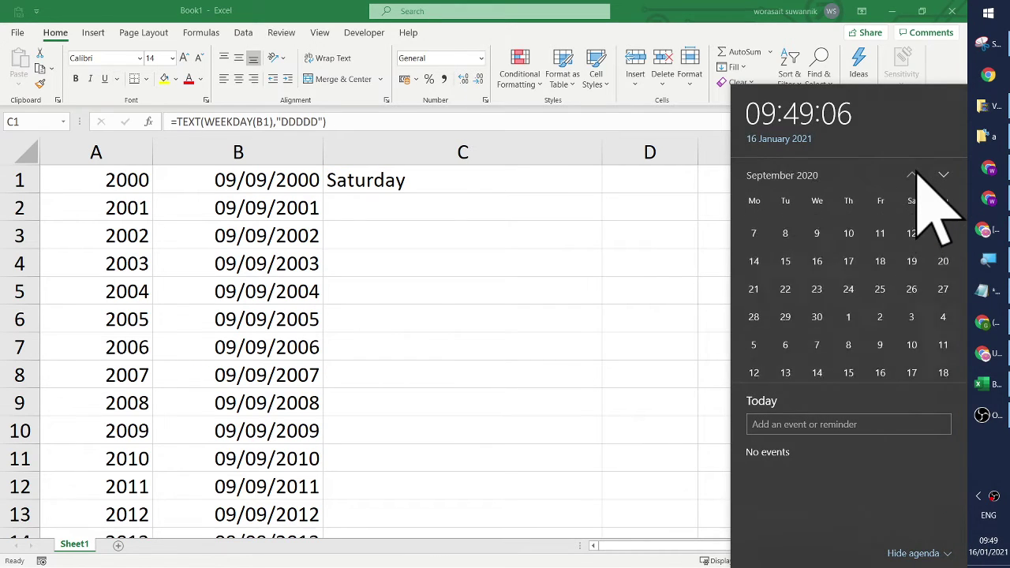
pyautogui.click(911, 175)
pyautogui.click(943, 174)
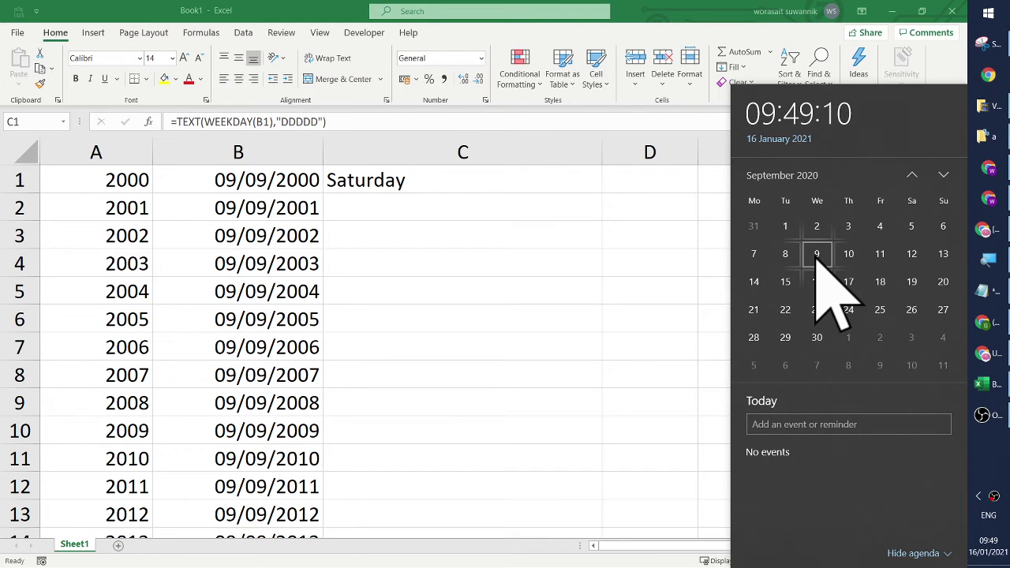
pyautogui.click(913, 175)
pyautogui.click(912, 175)
pyautogui.click(912, 175)
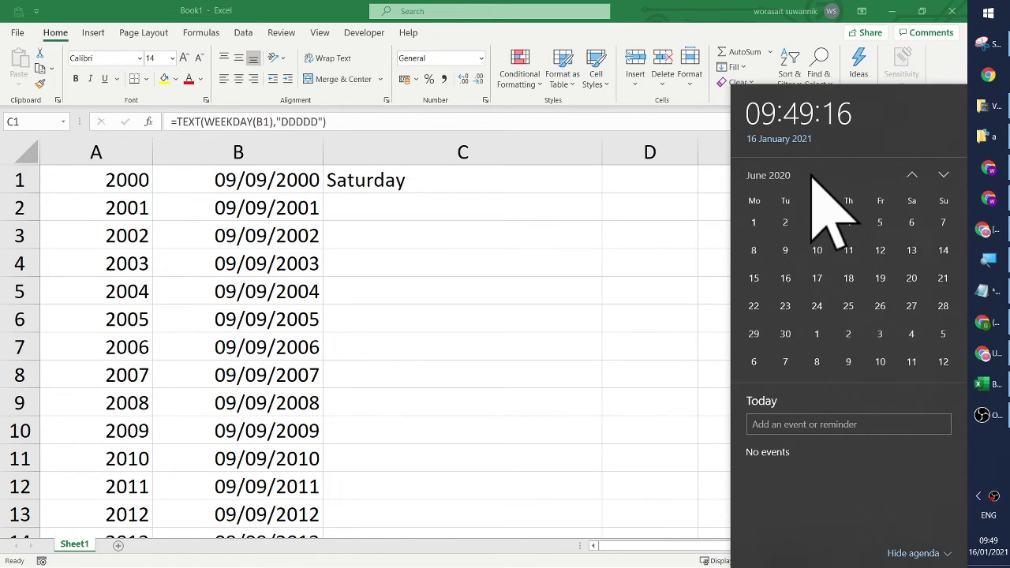
pyautogui.click(773, 177)
pyautogui.click(766, 176)
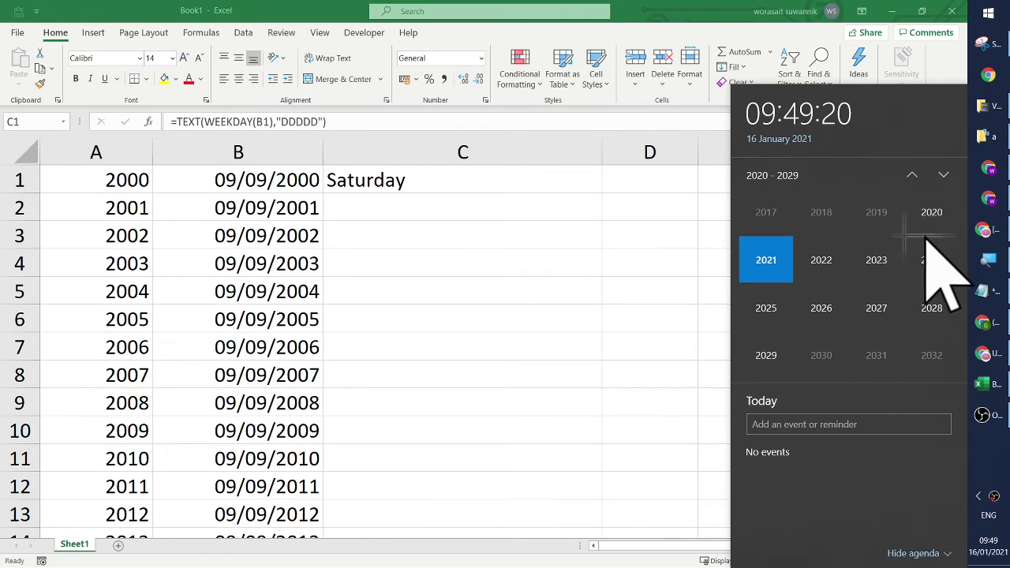
pyautogui.click(911, 174)
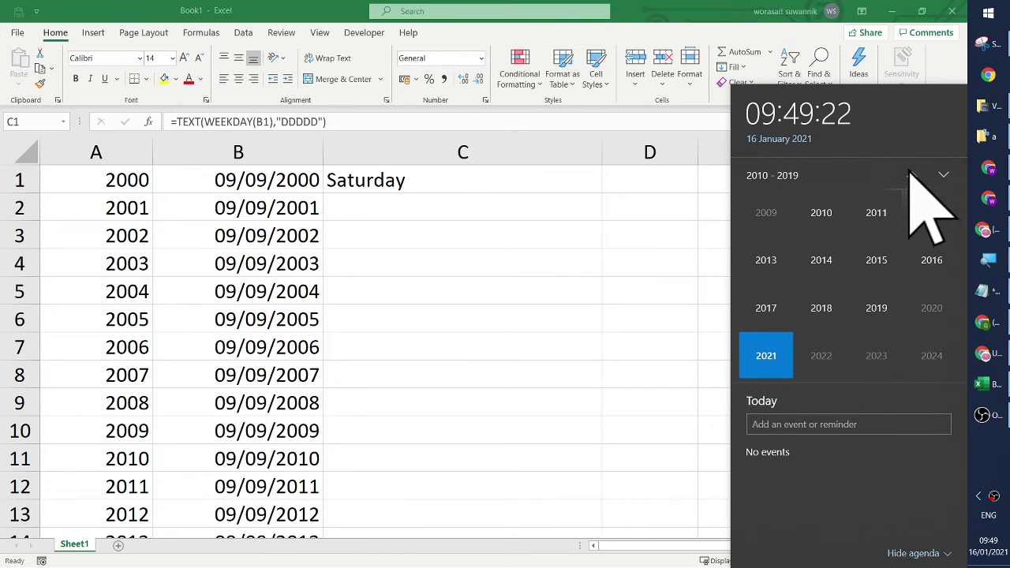
pyautogui.click(912, 174)
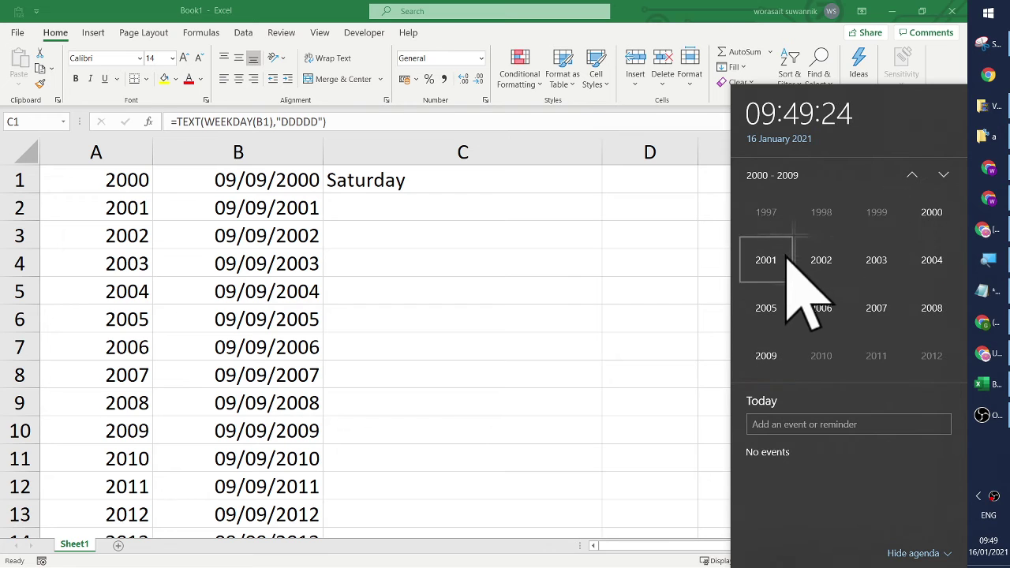
pyautogui.click(930, 212)
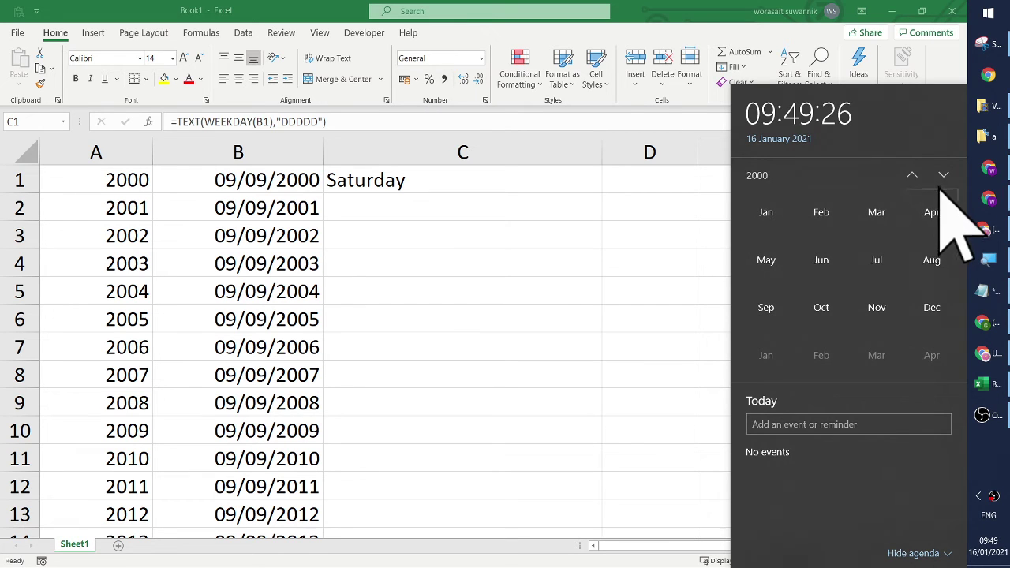
pyautogui.click(769, 304)
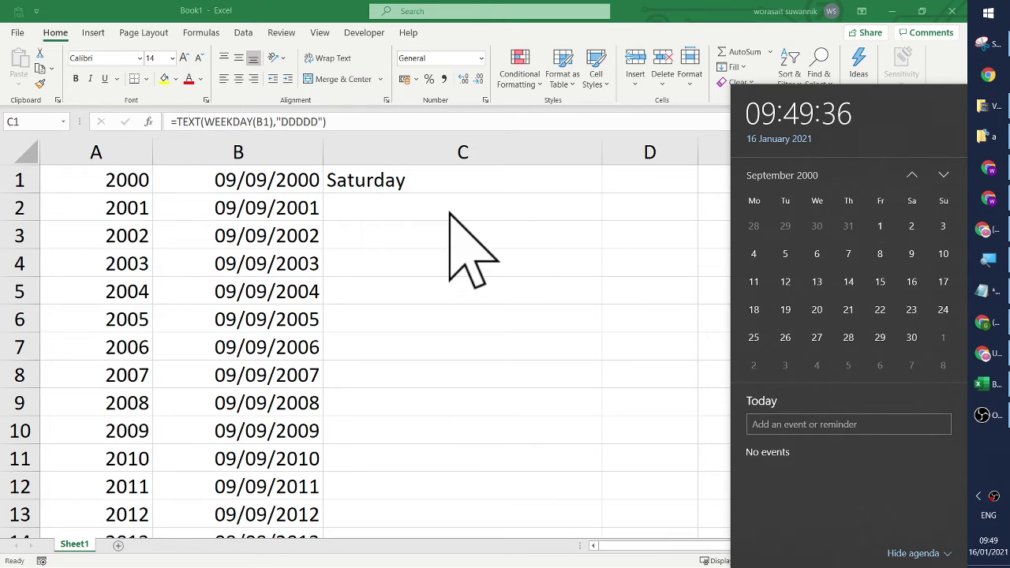
pyautogui.click(413, 183)
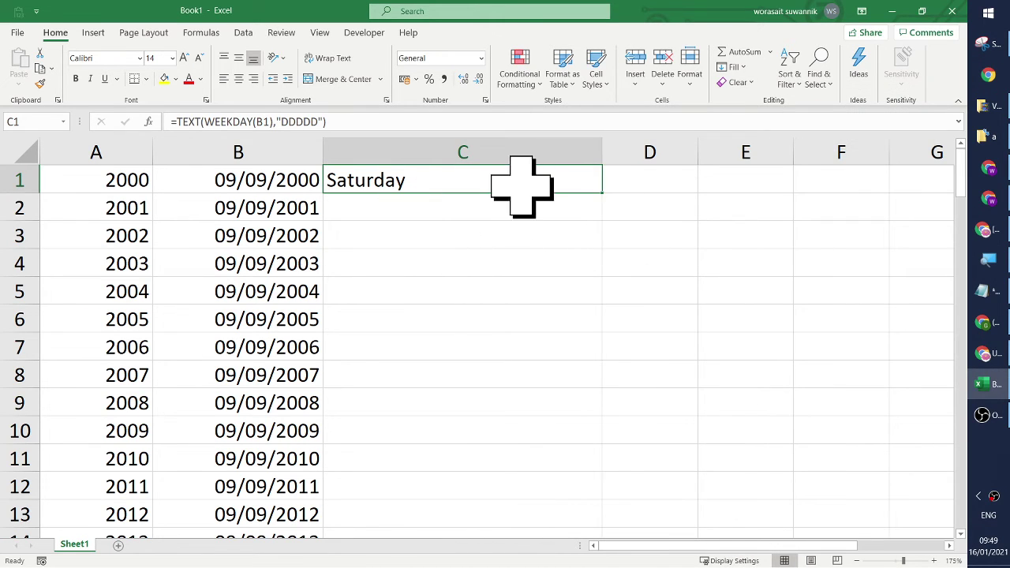
# - Copy C1's weekday-name formula down column C to row 101 and bold row 1
pyautogui.doubleClick(604, 193)
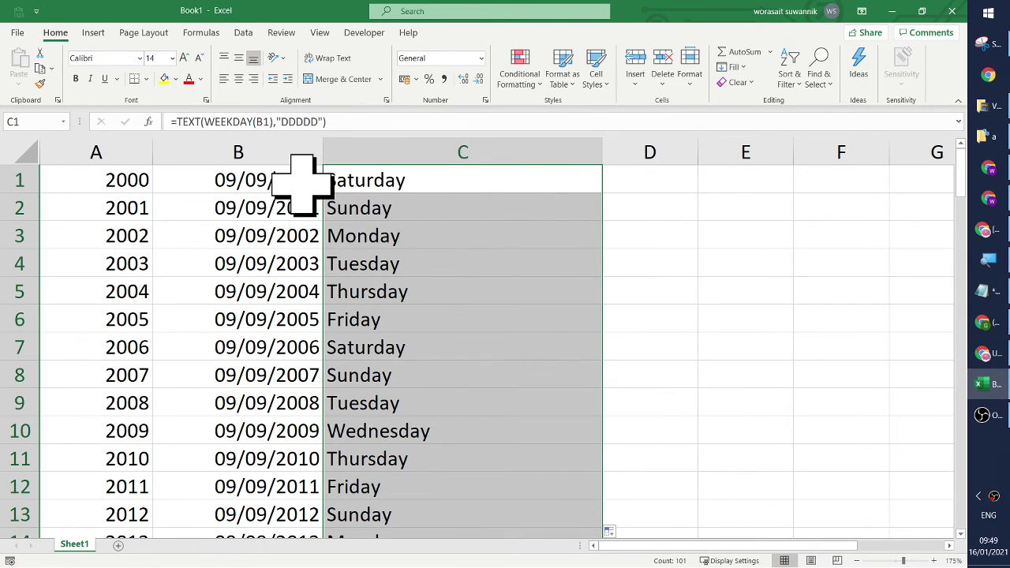
pyautogui.click(24, 180)
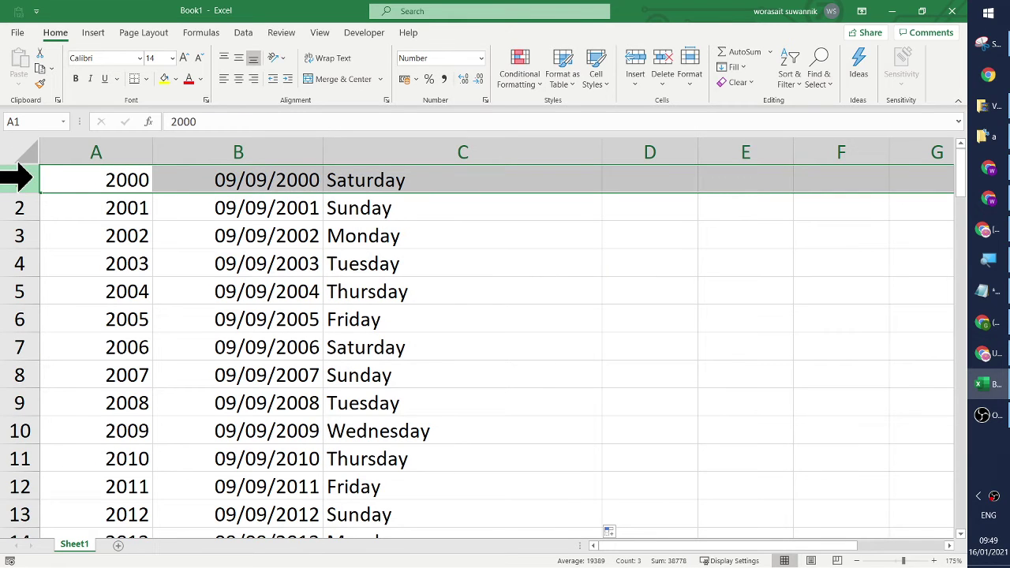
pyautogui.hotkey('ctrl', 'b')
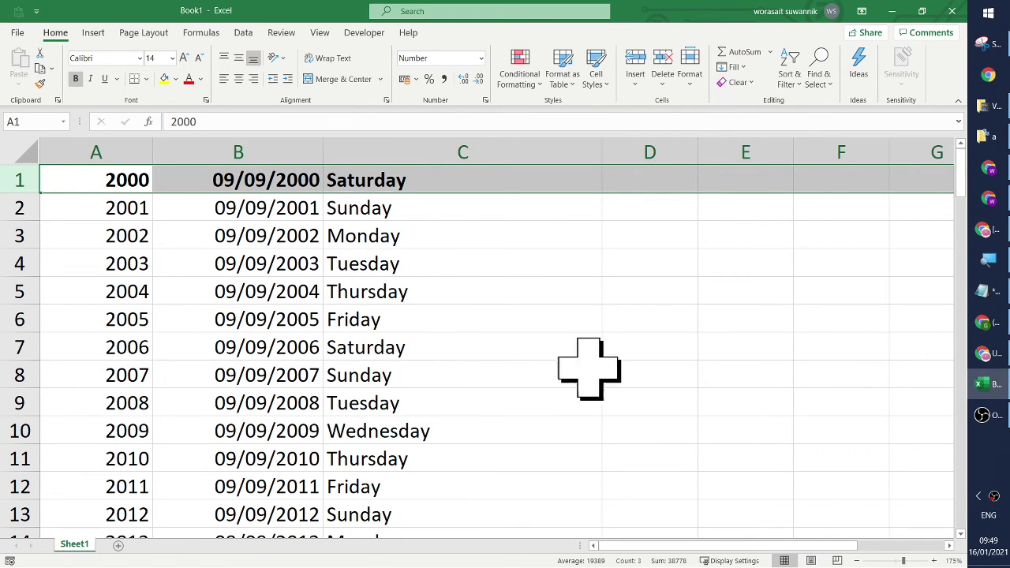
pyautogui.click(648, 183)
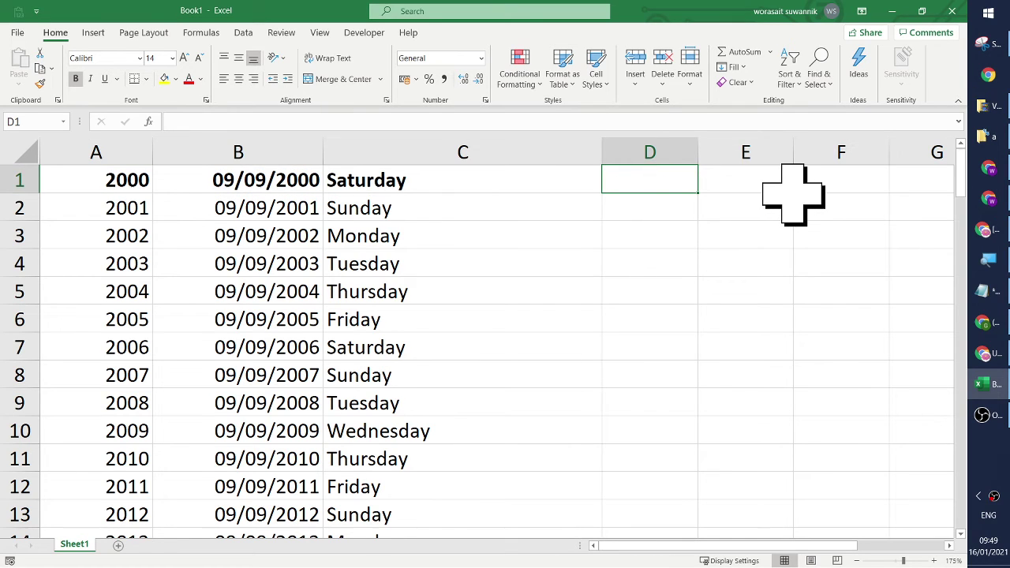
# - Enter =IF(C1="Saturday",1,0) in D1, fixing the comparison after C1
pyautogui.write('=')
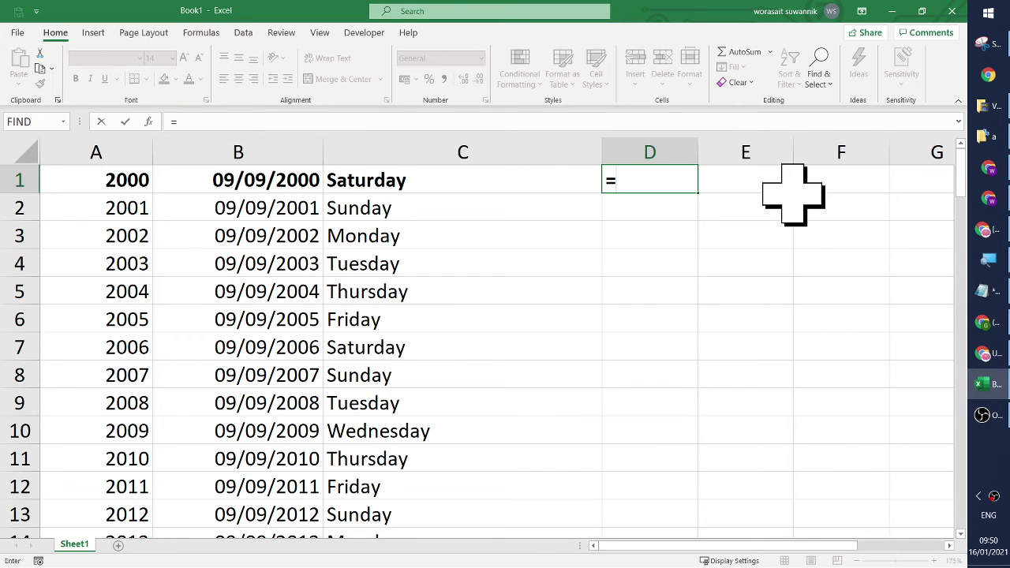
pyautogui.write('if(')
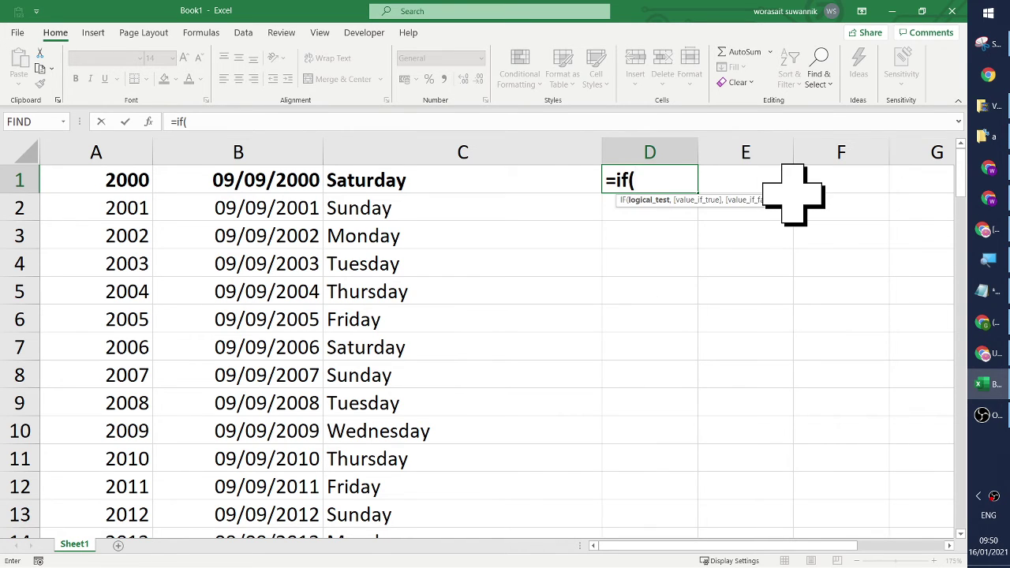
pyautogui.click(497, 179)
pyautogui.write(',')
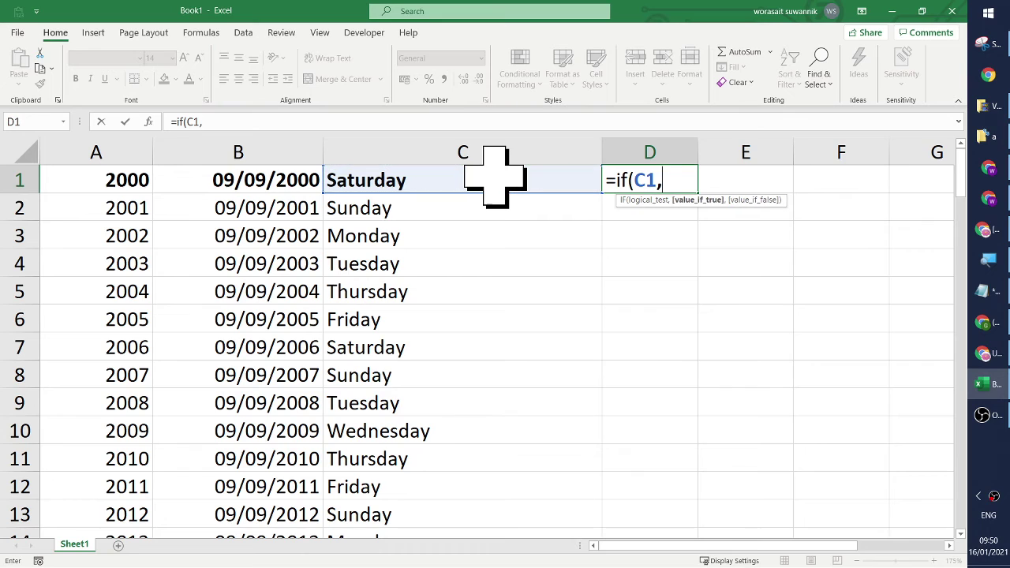
pyautogui.write('"Sat')
pyautogui.write('urday"')
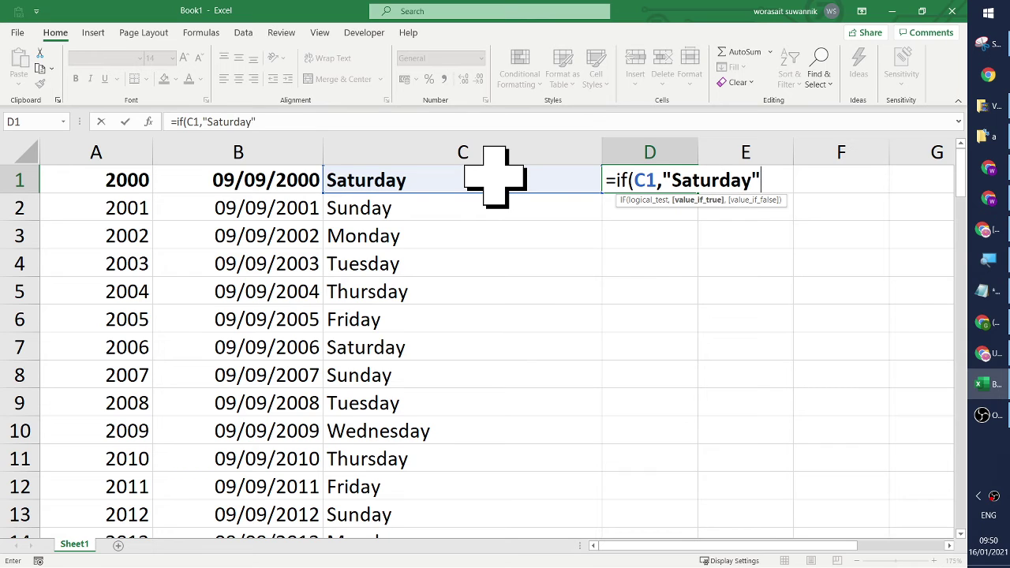
pyautogui.write(',')
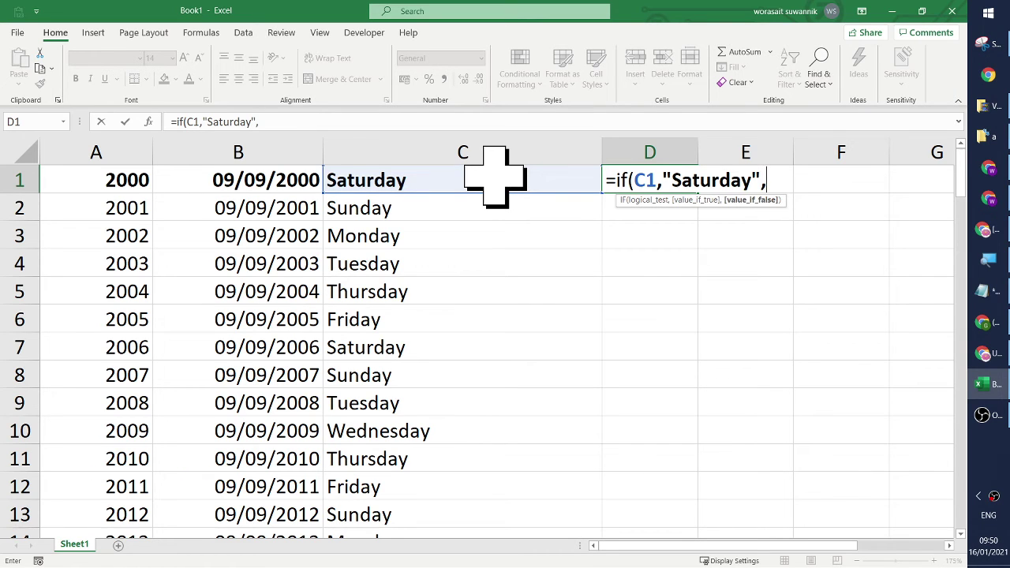
pyautogui.click(663, 179)
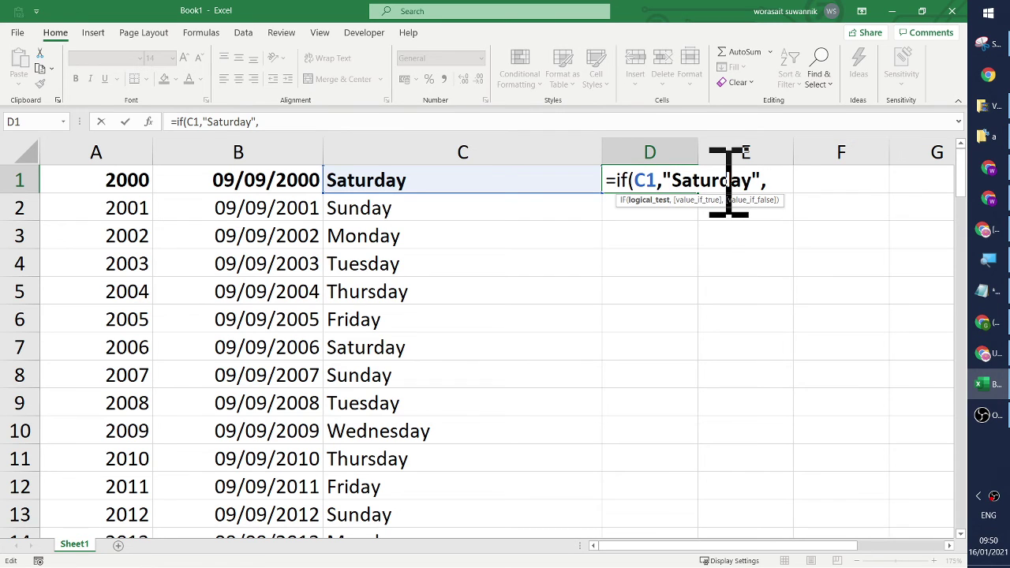
pyautogui.write('=')
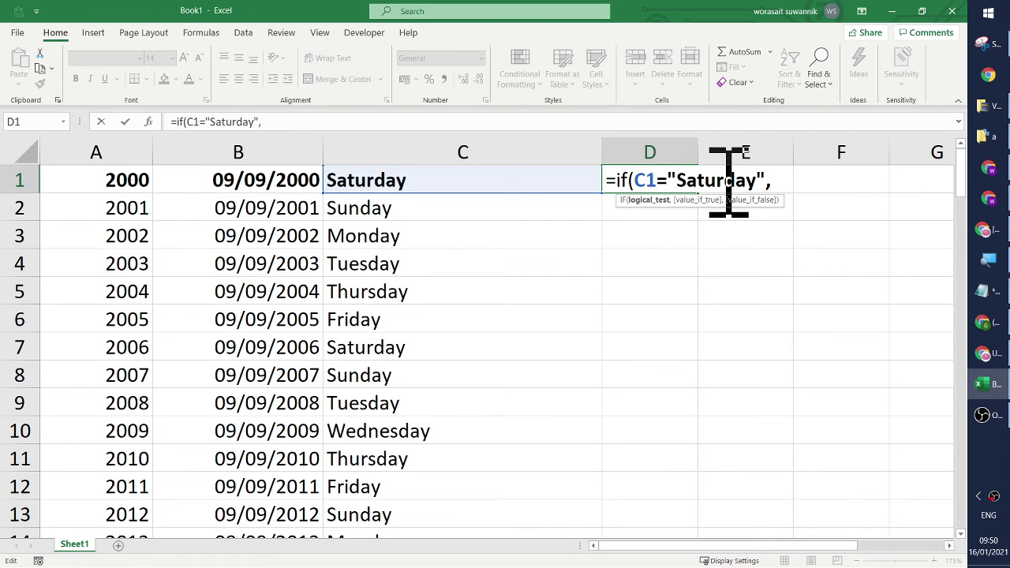
pyautogui.press('End')
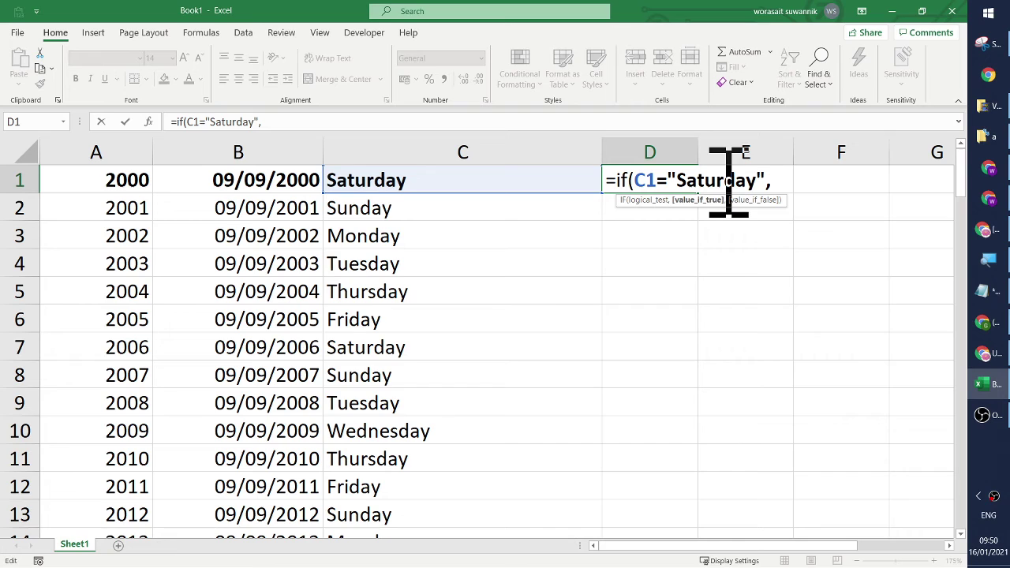
pyautogui.write('1')
pyautogui.write(',0)')
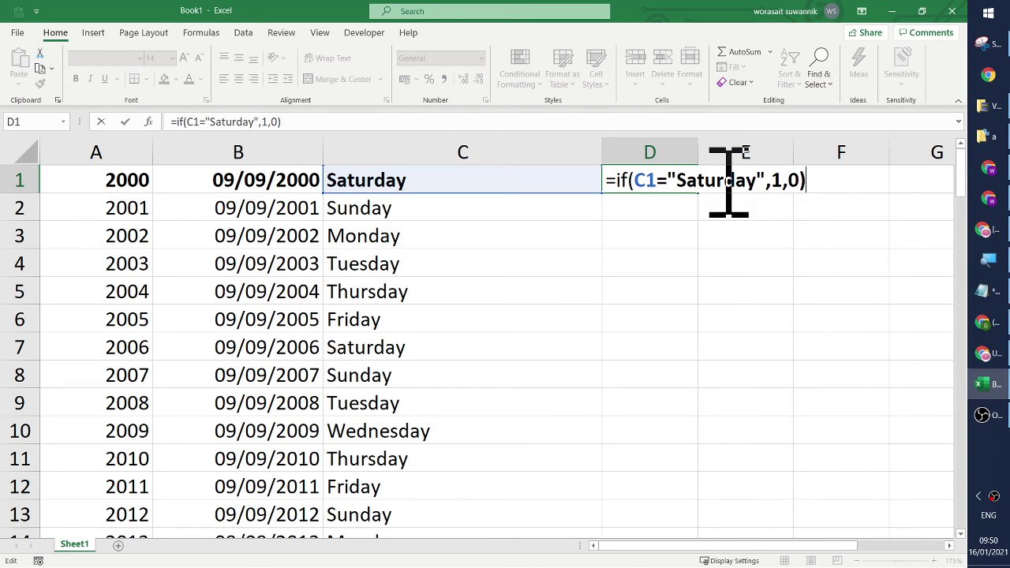
pyautogui.press('Return')
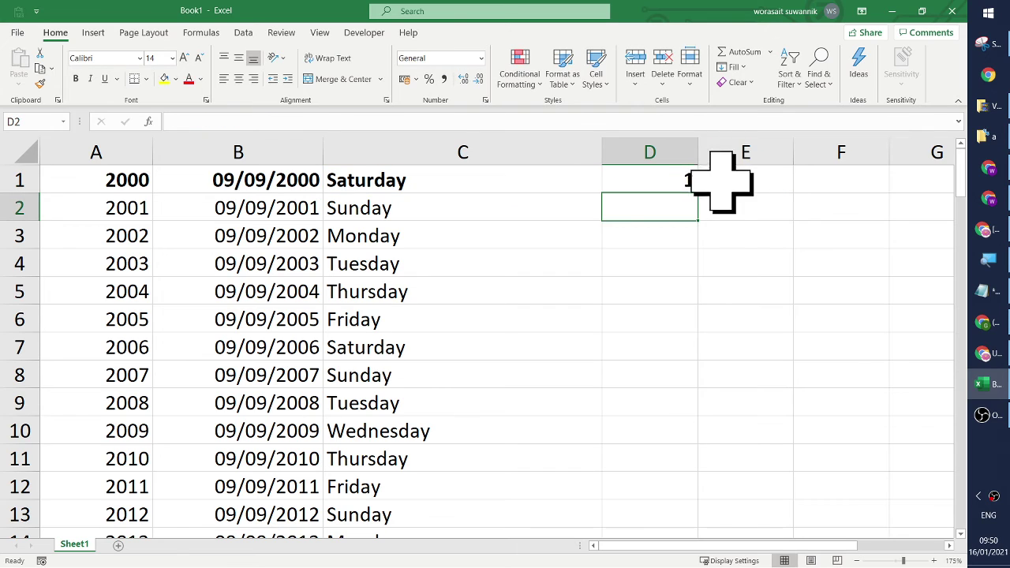
# - Fill the Saturday flag formula down column D and check the 2006 row
pyautogui.click(671, 175)
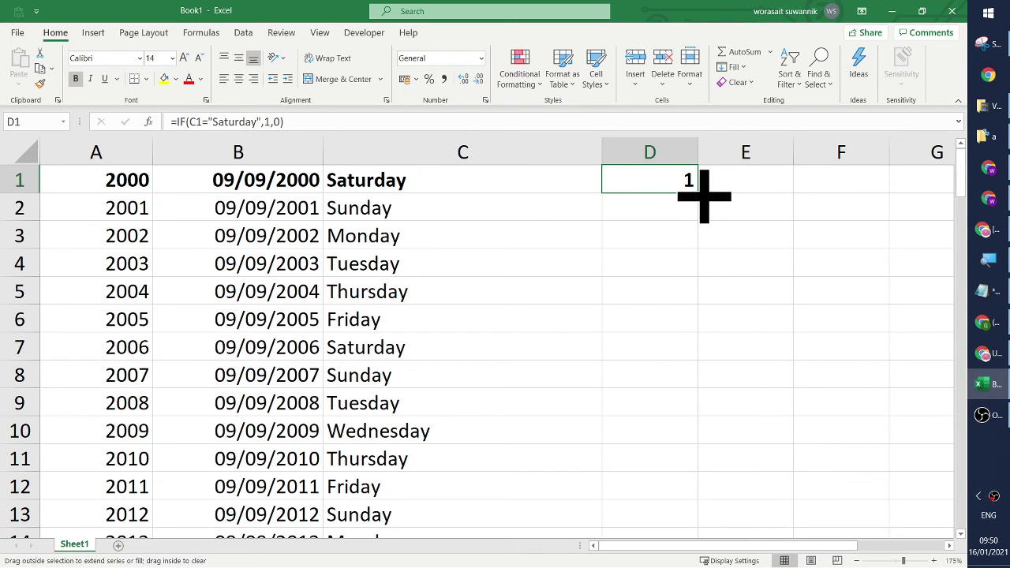
pyautogui.doubleClick(699, 195)
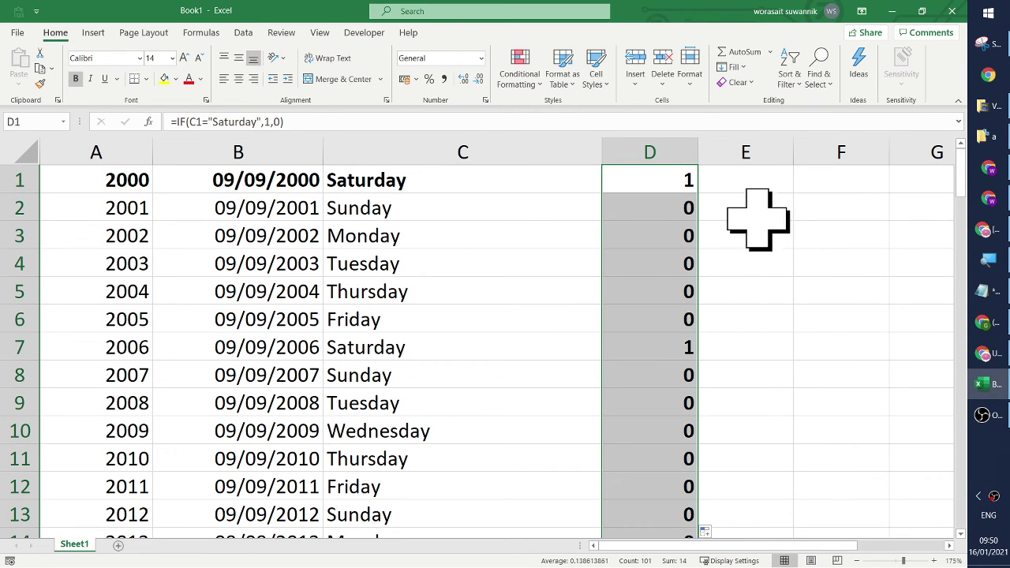
pyautogui.click(676, 350)
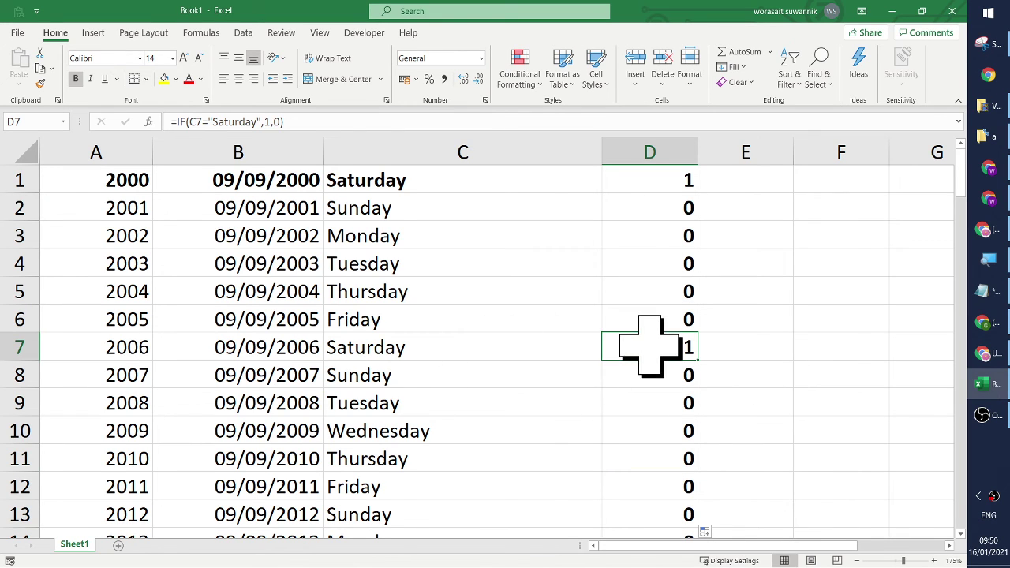
# - Review the weekday and date formulas in C7, C18, B7 and C1
pyautogui.click(442, 347)
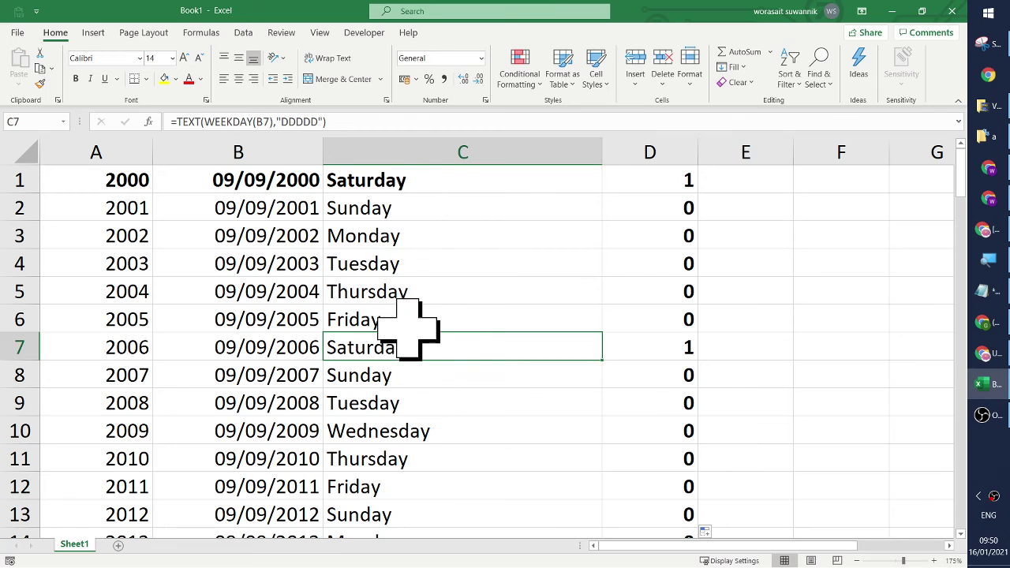
pyautogui.scroll(-2, 633, 355)
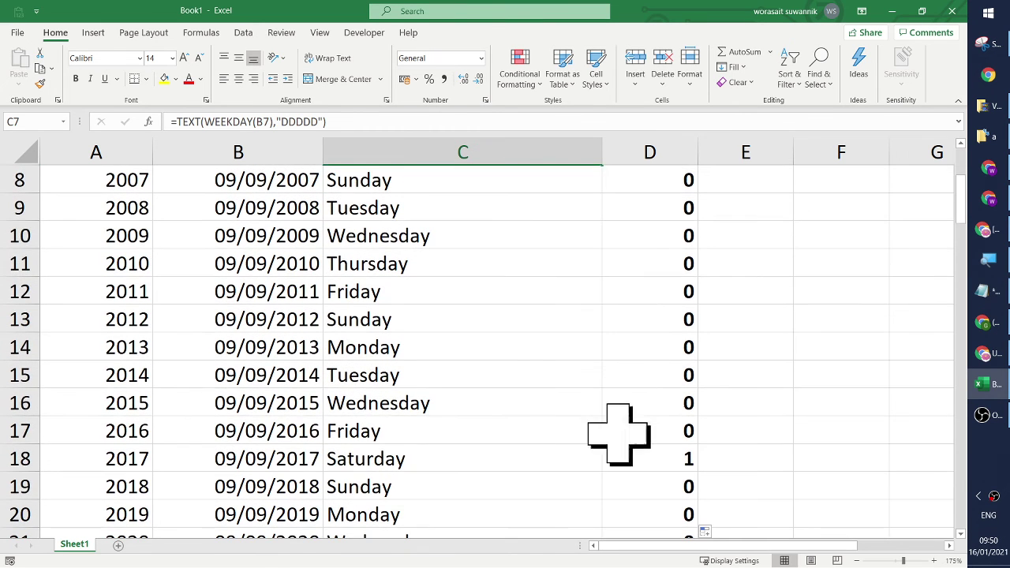
pyautogui.click(477, 457)
pyautogui.scroll(2, 649, 421)
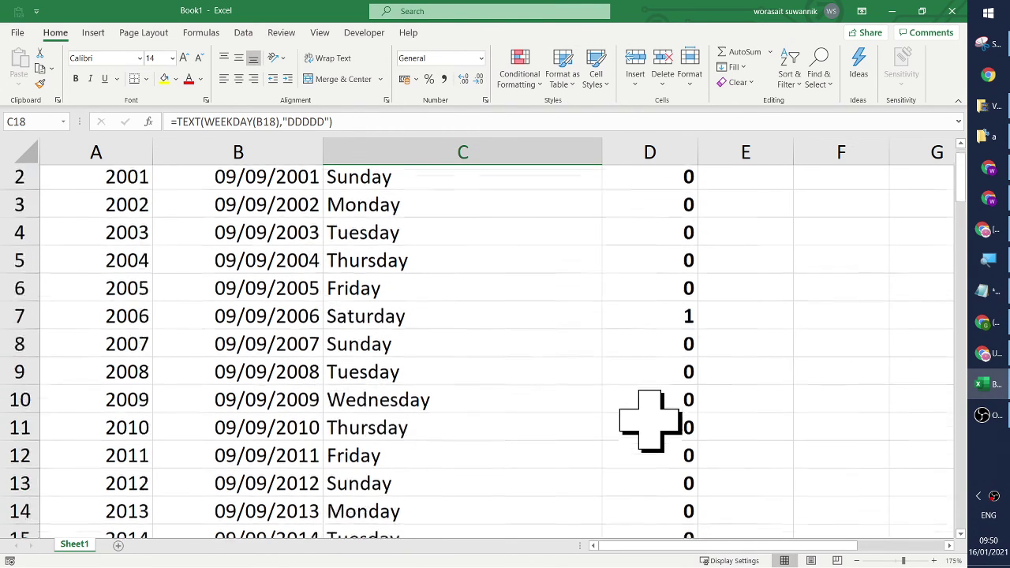
pyautogui.scroll(1, 649, 420)
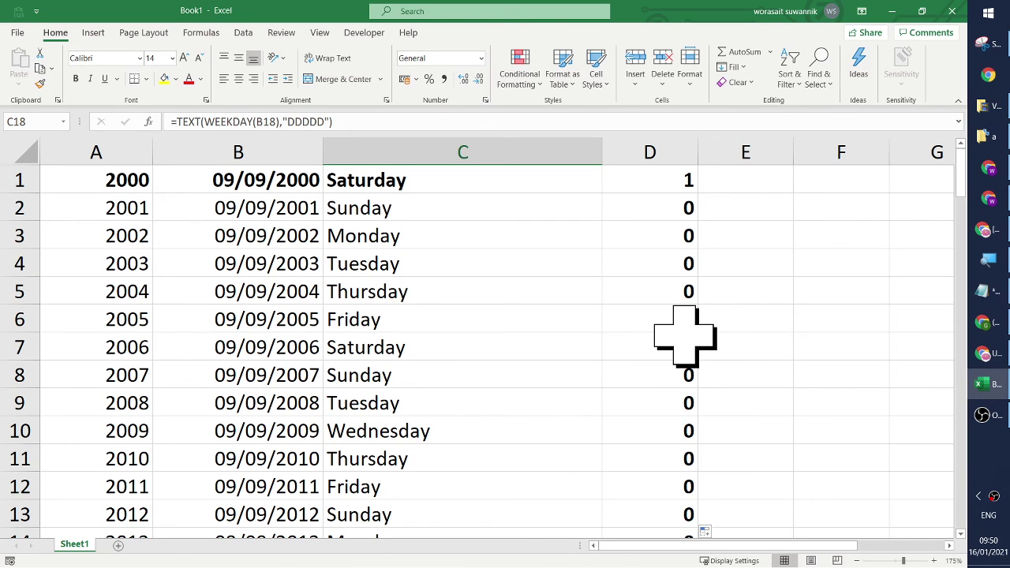
pyautogui.click(367, 349)
pyautogui.click(305, 351)
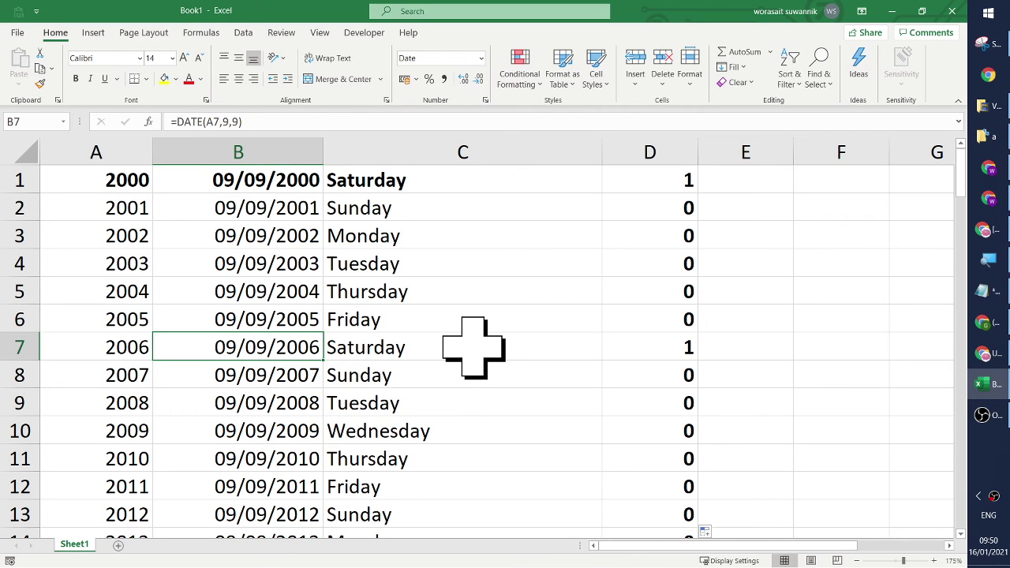
pyautogui.click(386, 185)
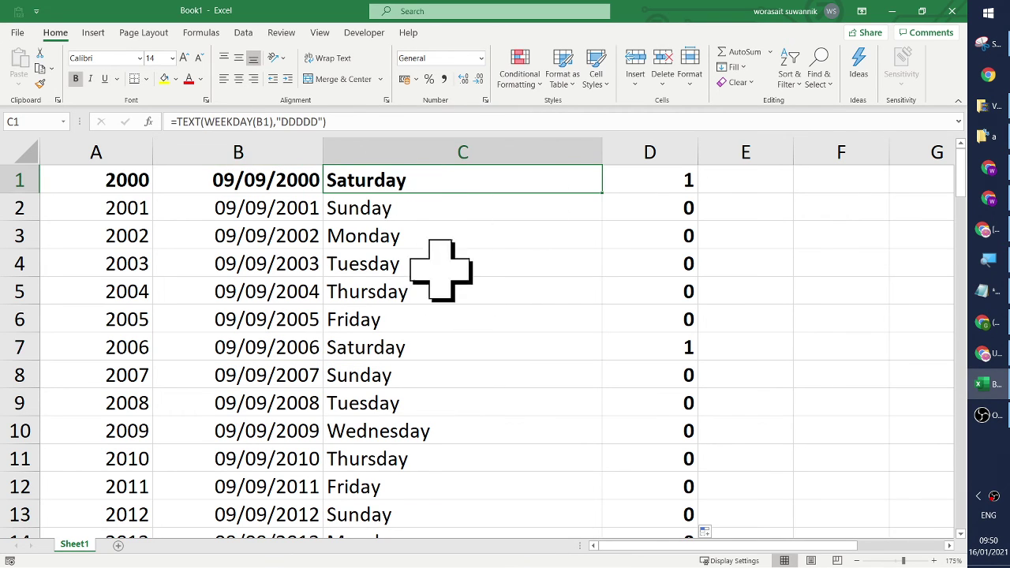
pyautogui.click(403, 351)
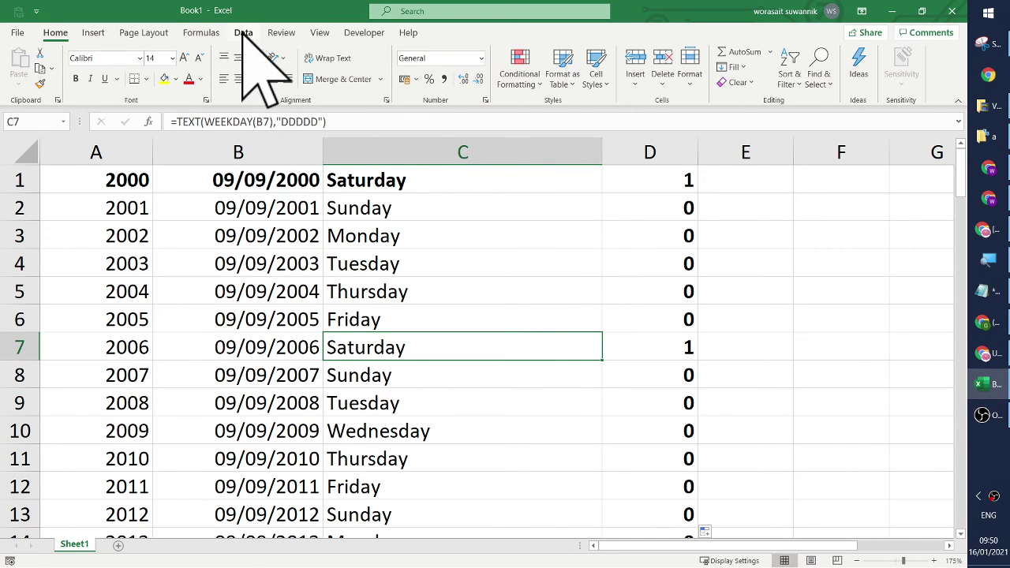
# - Turn on the Data filter and filter column D to exclude the 0 values
pyautogui.click(243, 33)
pyautogui.click(543, 57)
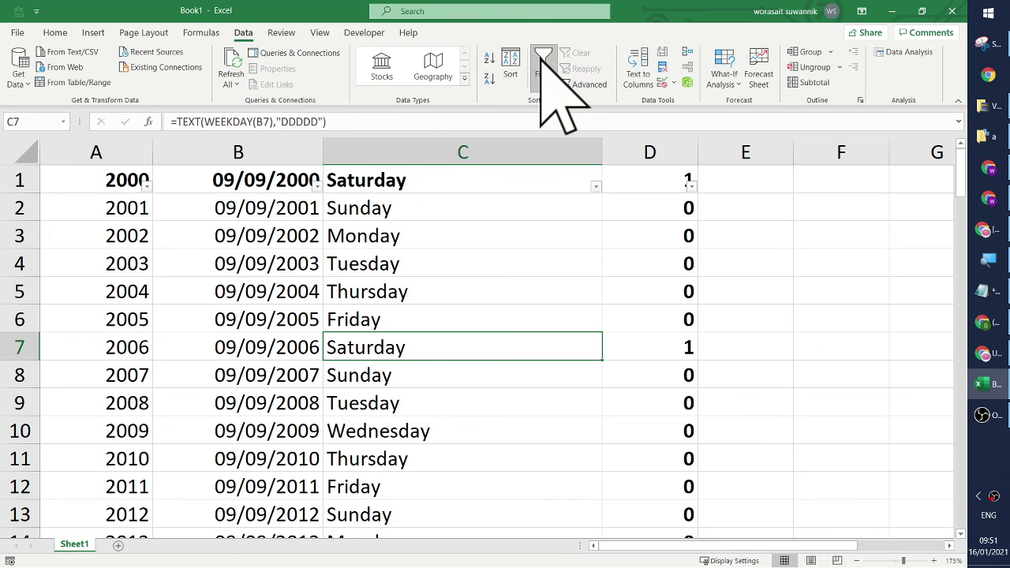
pyautogui.click(690, 186)
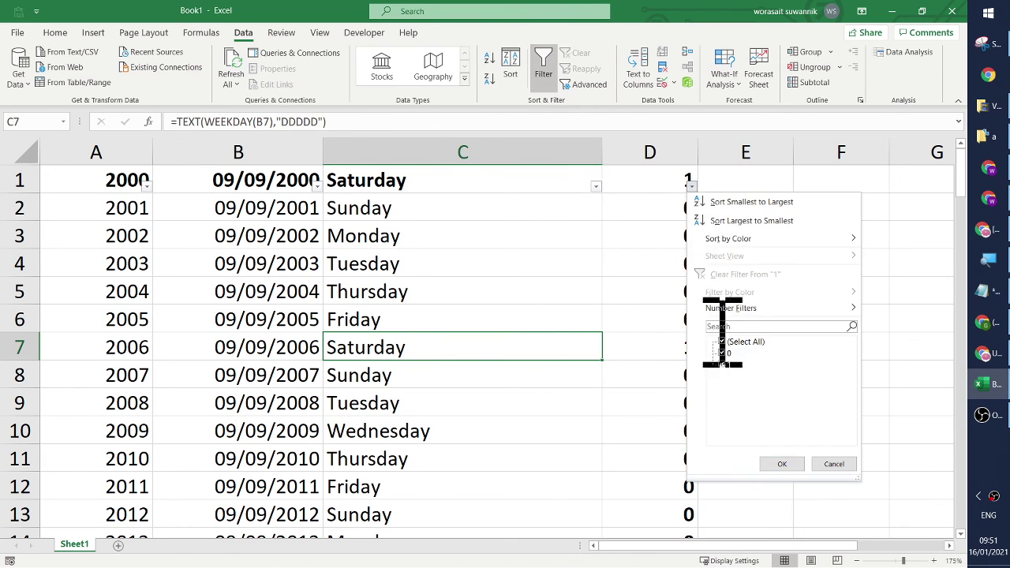
pyautogui.click(722, 353)
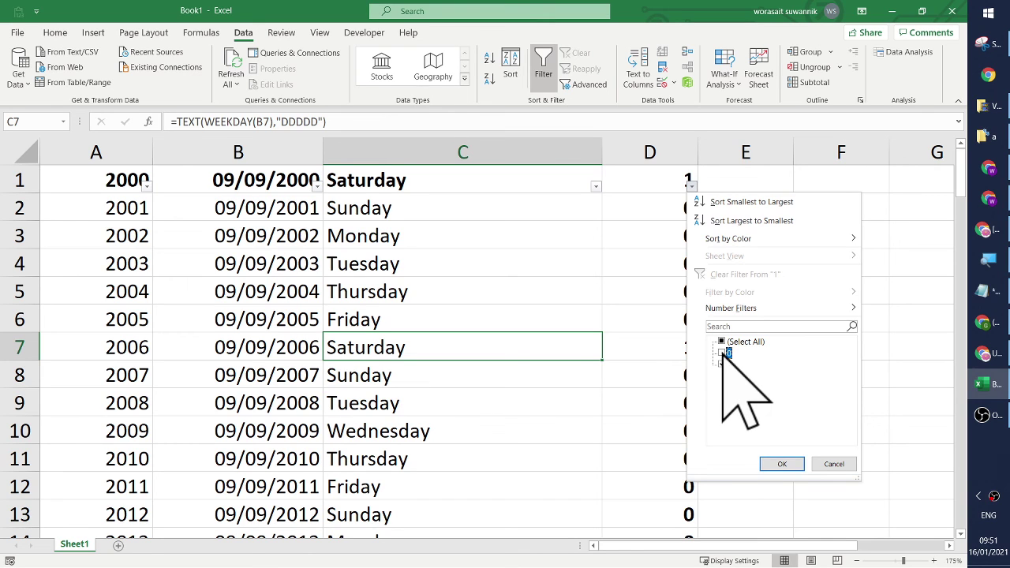
pyautogui.click(788, 463)
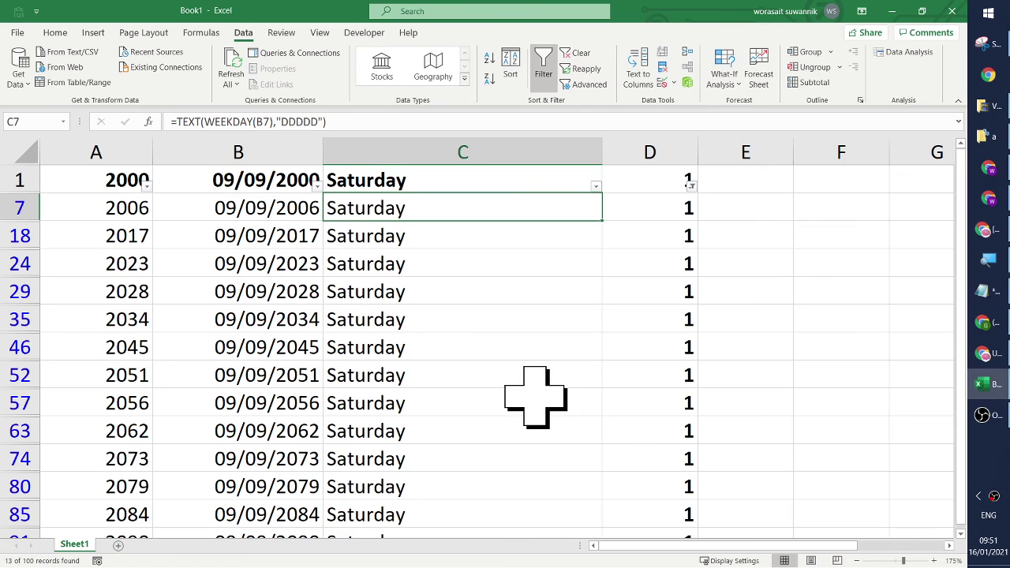
# - Check the filtered year cells A18 and A91 (2090)
pyautogui.click(149, 236)
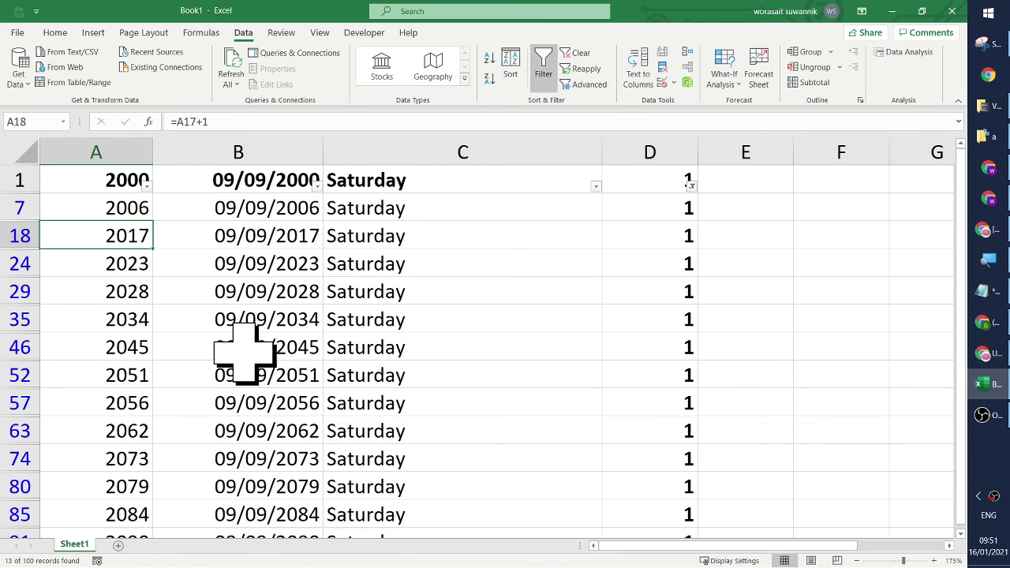
pyautogui.scroll(-2, 213, 351)
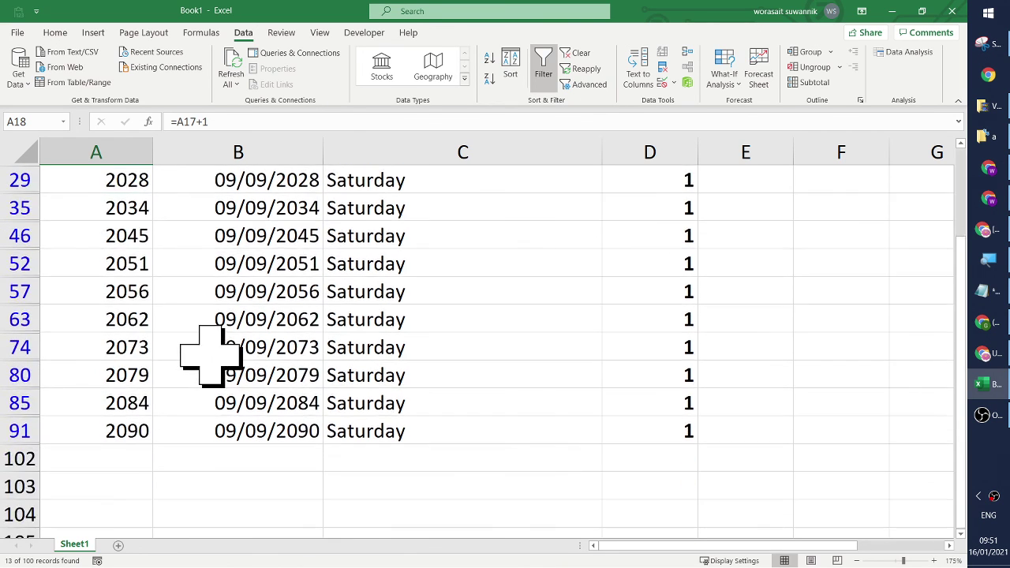
pyautogui.click(124, 430)
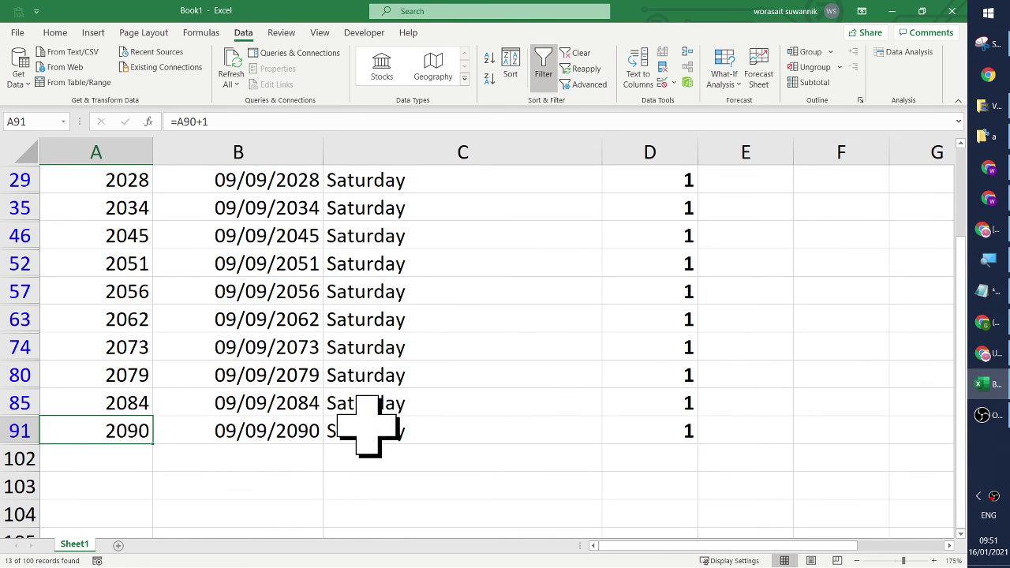
pyautogui.scroll(1, 367, 427)
pyautogui.scroll(1, 366, 427)
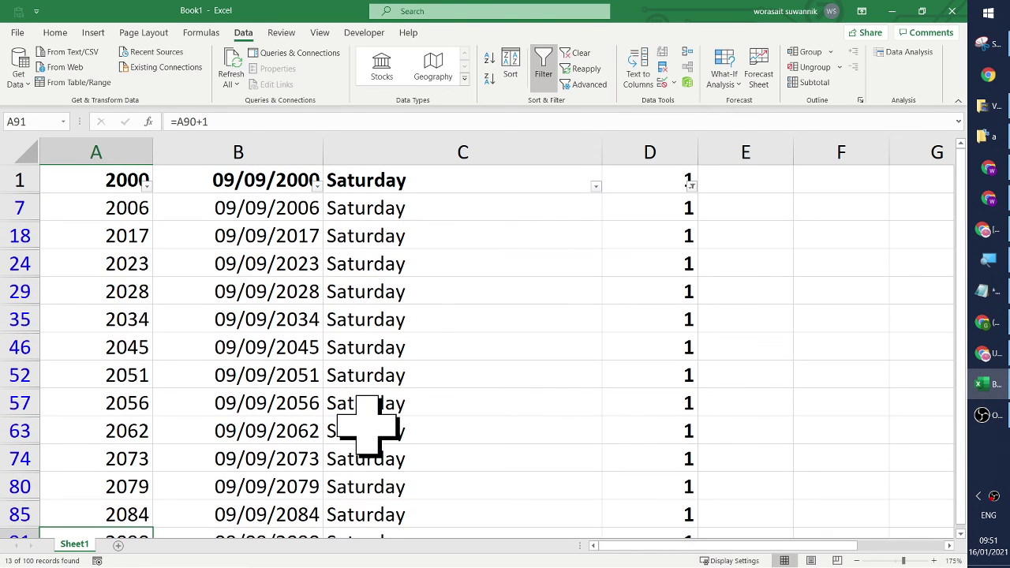